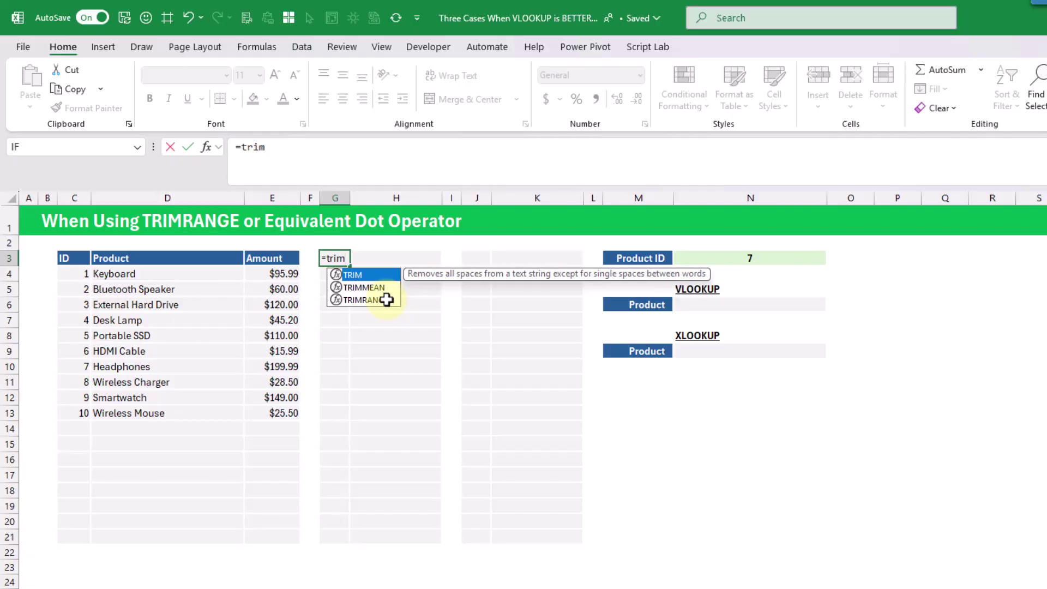
Enter =TRIMRANGE(C:C,1) in G3 to return column C with only its leading empty rows trimmed
{"action": "double_click", "coordinate": [386, 299]}
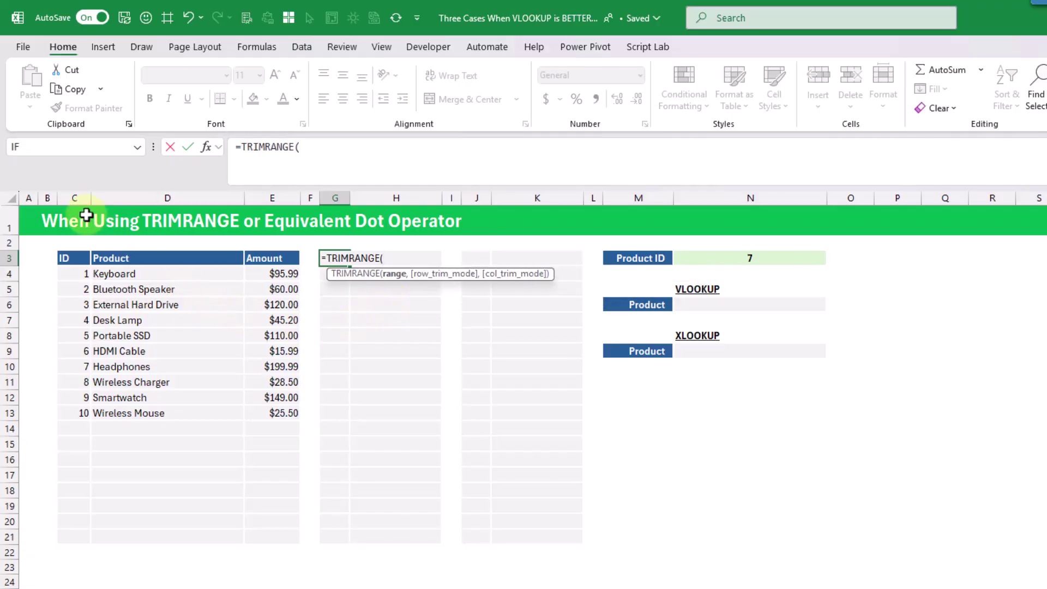
{"action": "left_click", "coordinate": [77, 196]}
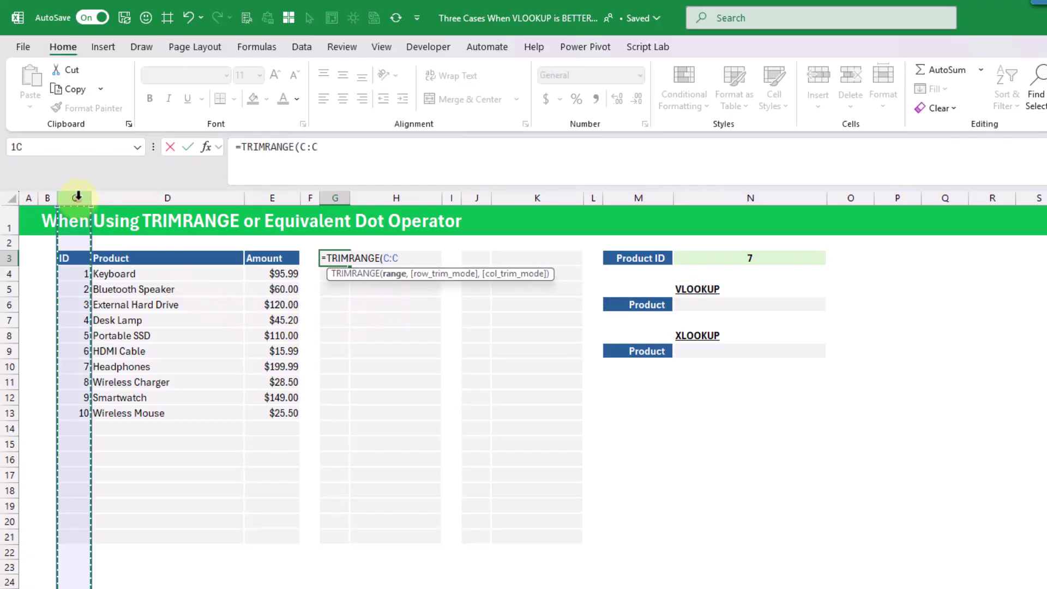
{"action": "type", "text": ","}
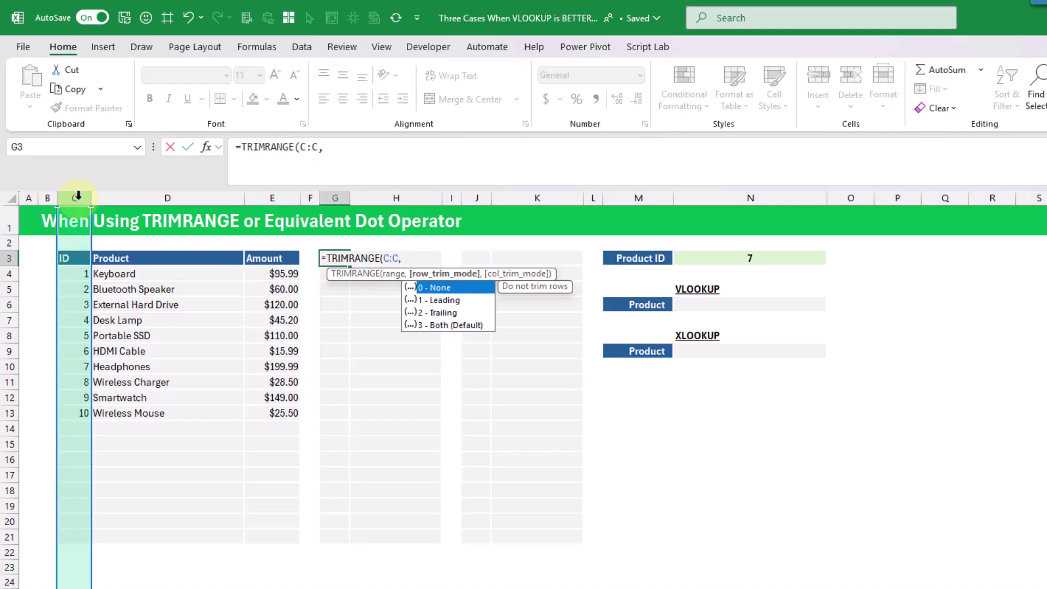
{"action": "key", "text": "Down"}
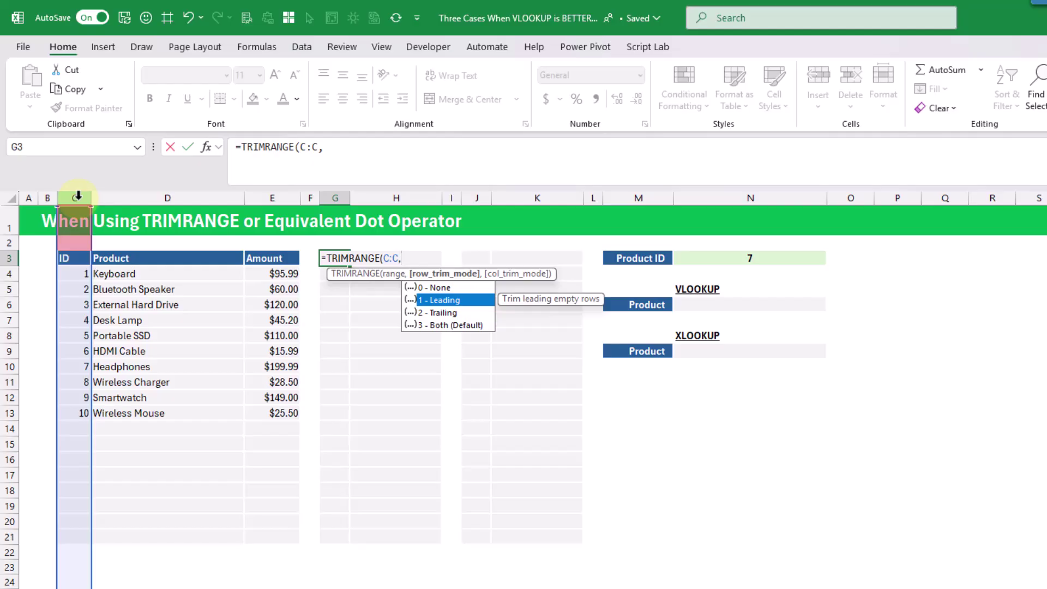
{"action": "key", "text": "Down"}
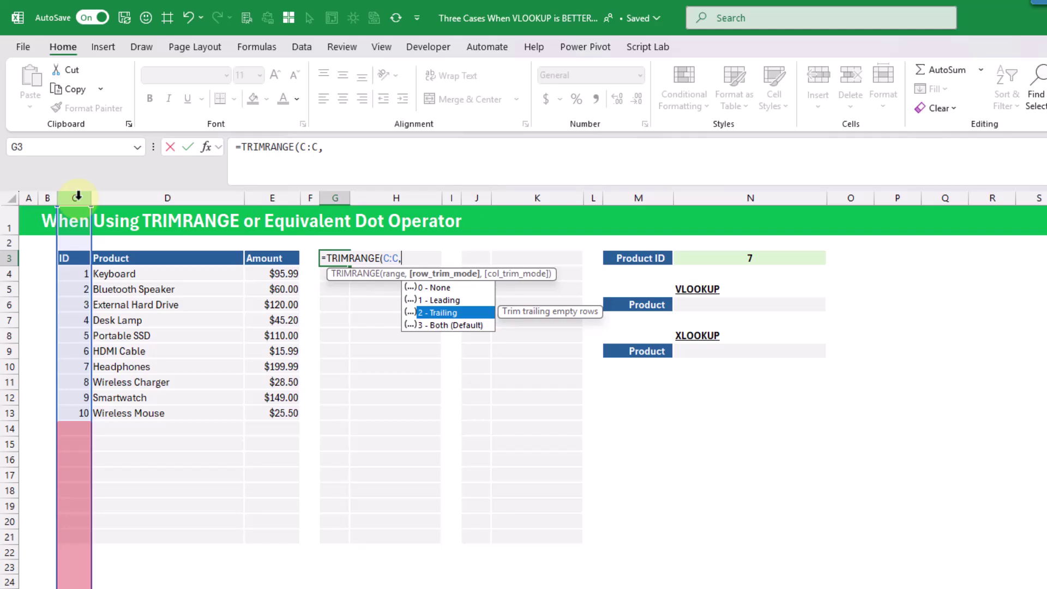
{"action": "key", "text": "Down"}
{"action": "key", "text": "Up"}
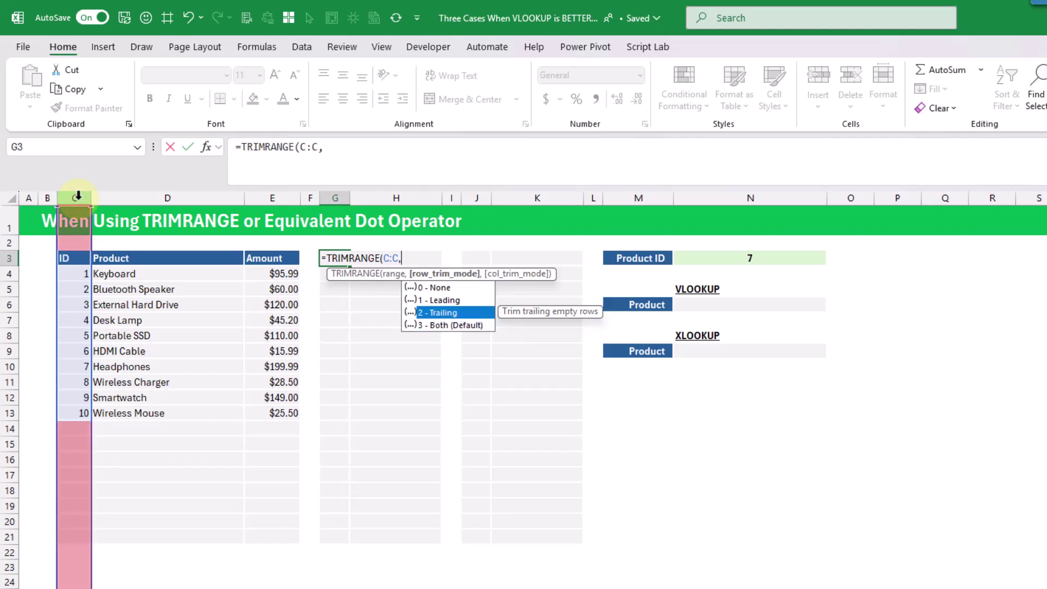
{"action": "key", "text": "Up"}
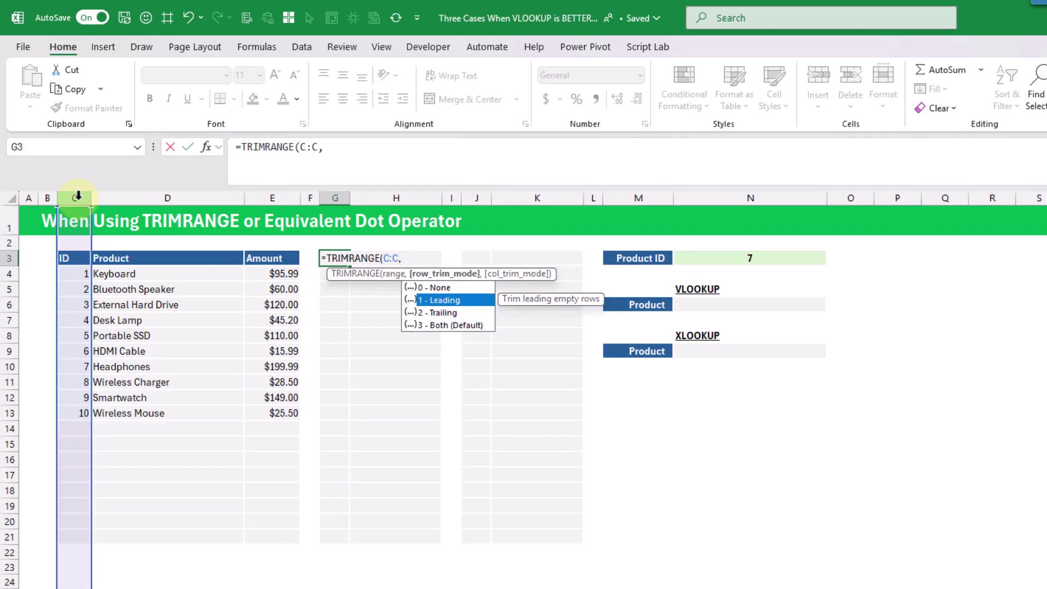
{"action": "key", "text": "Tab"}
{"action": "key", "text": "Return"}
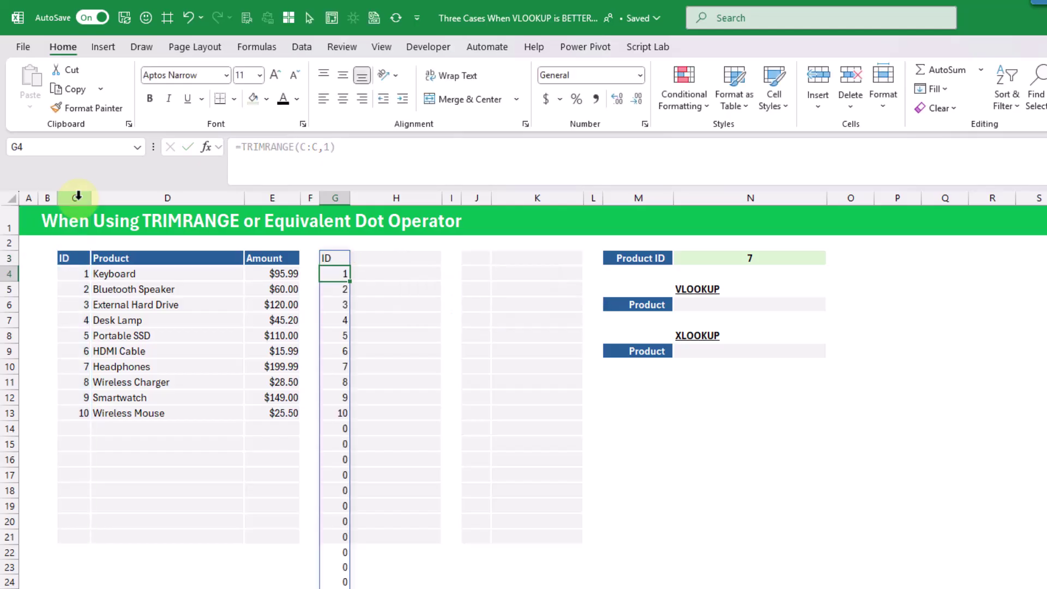
{"action": "left_click_drag", "start_coordinate": [77, 216], "coordinate": [80, 238]}
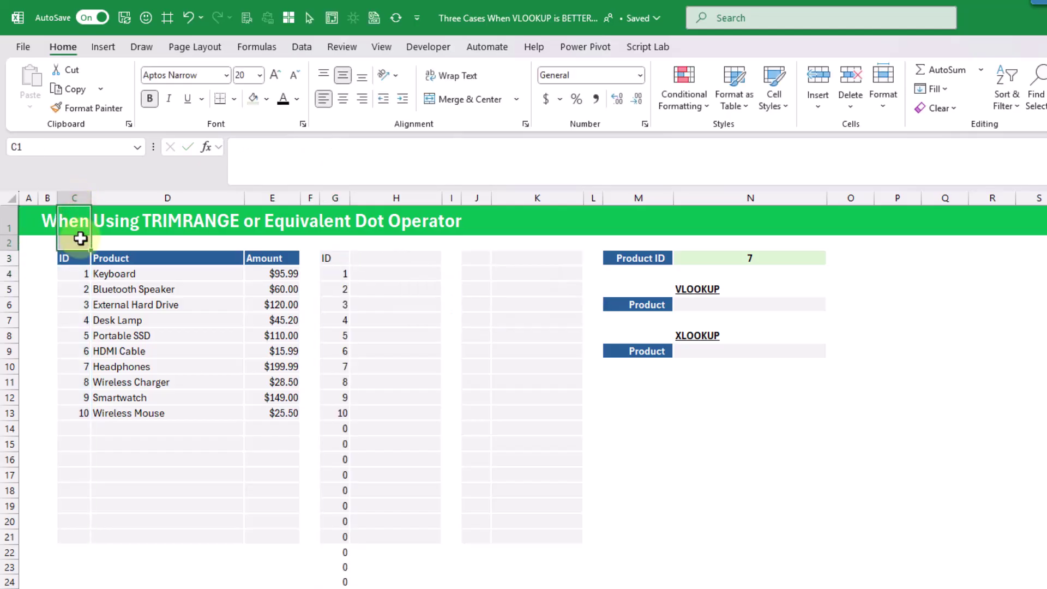
Change the row trim mode of the TRIMRANGE formula in G3 to 2 (Trailing)
{"action": "left_click", "coordinate": [333, 260]}
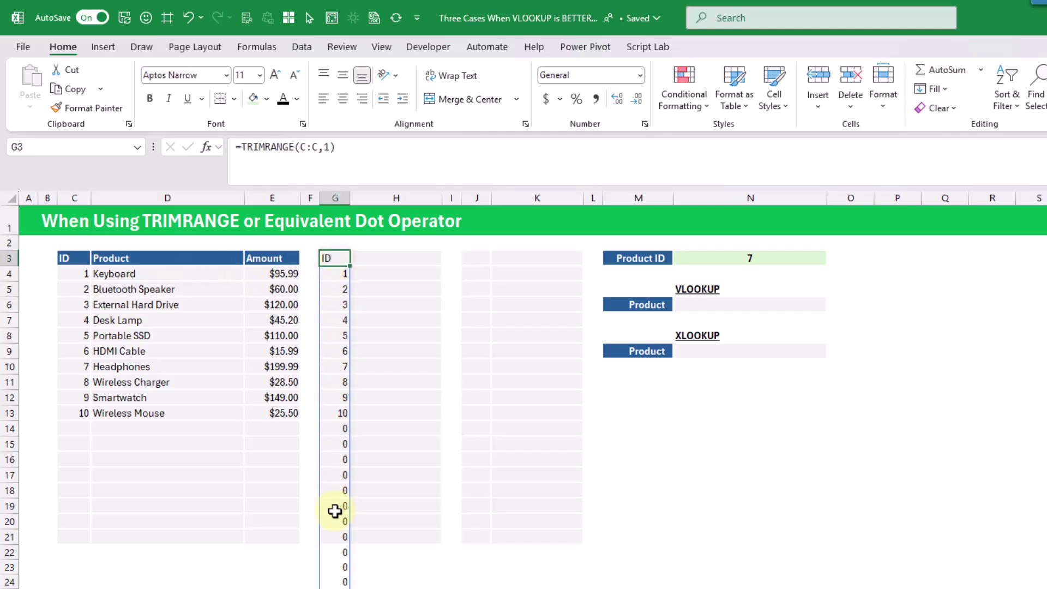
{"action": "left_click", "coordinate": [324, 147]}
{"action": "key", "text": "Delete"}
{"action": "type", "text": "2"}
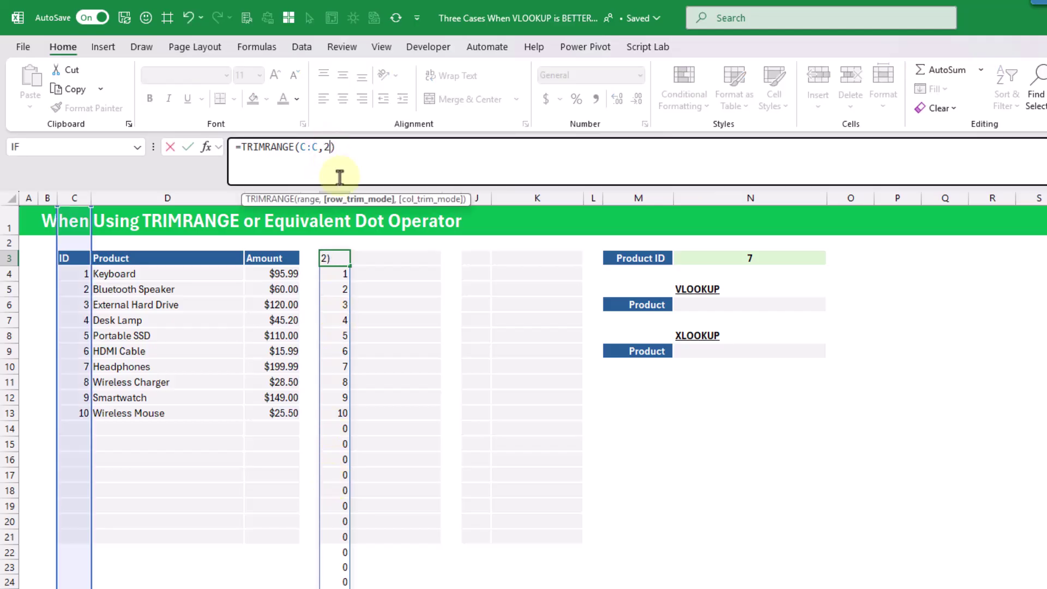
{"action": "key", "text": "Return"}
{"action": "key", "text": "Up"}
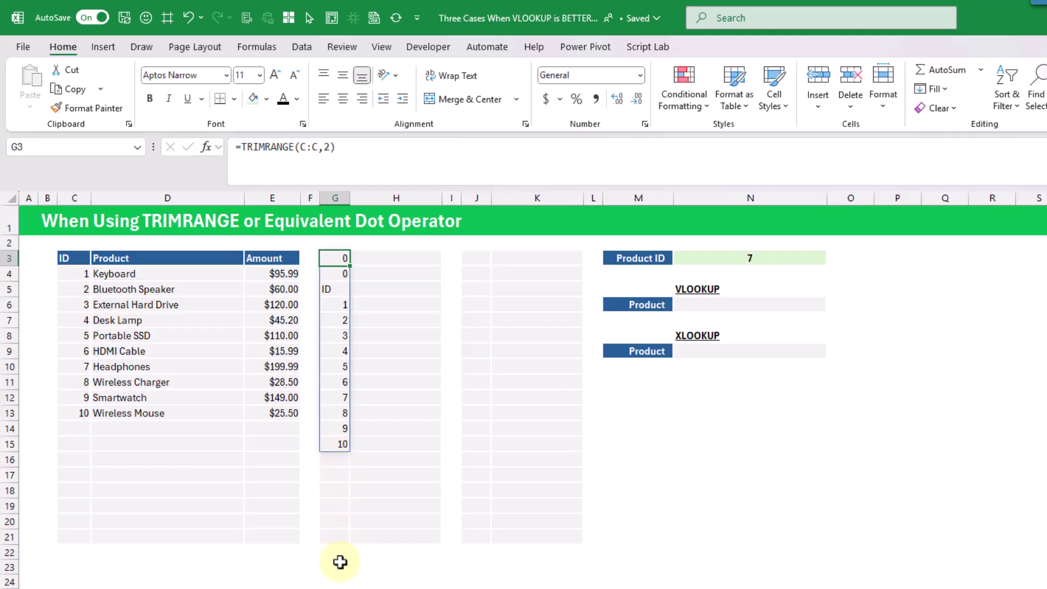
Set the row trim mode of the TRIMRANGE formula in G3 to 3 (Both) and compare with the source ID column
{"action": "left_click", "coordinate": [338, 256]}
{"action": "left_click", "coordinate": [328, 147]}
{"action": "key", "text": "BackSpace"}
{"action": "key", "text": "Down"}
{"action": "key", "text": "Down"}
{"action": "key", "text": "Down"}
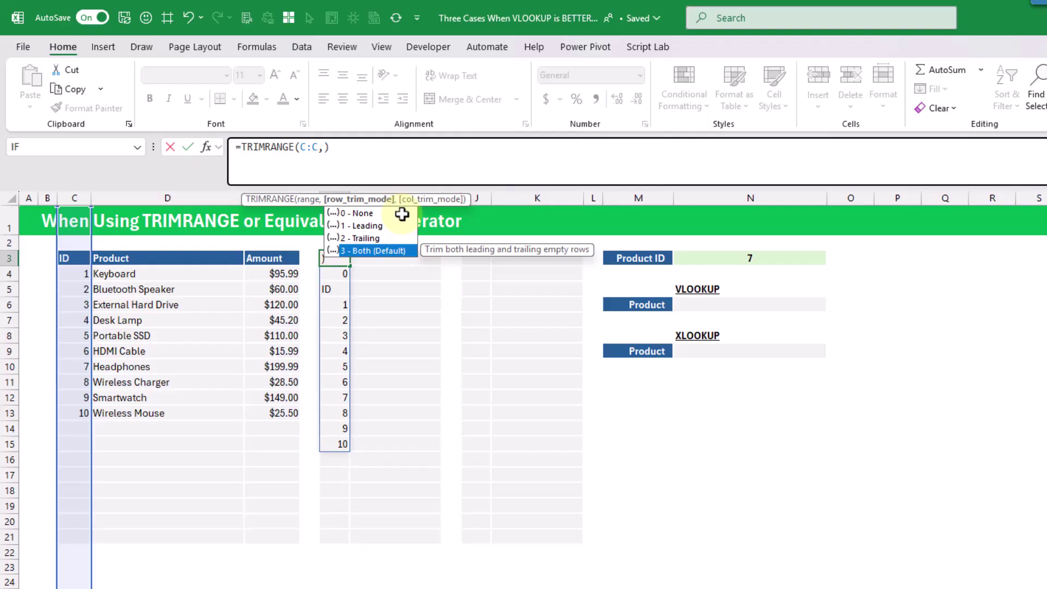
{"action": "key", "text": "Tab"}
{"action": "key", "text": "Return"}
{"action": "key", "text": "Up"}
{"action": "left_click_drag", "start_coordinate": [76, 257], "coordinate": [82, 410]}
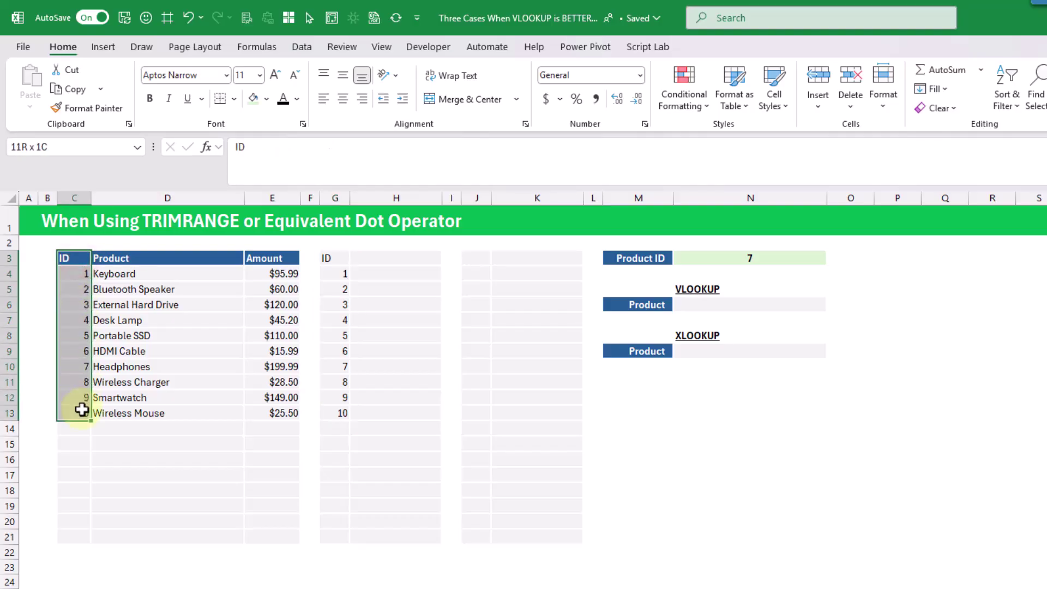
Replace the TRIMRANGE formula in G3 with the dot-operator reference =C.:.C
{"action": "left_click", "coordinate": [343, 262]}
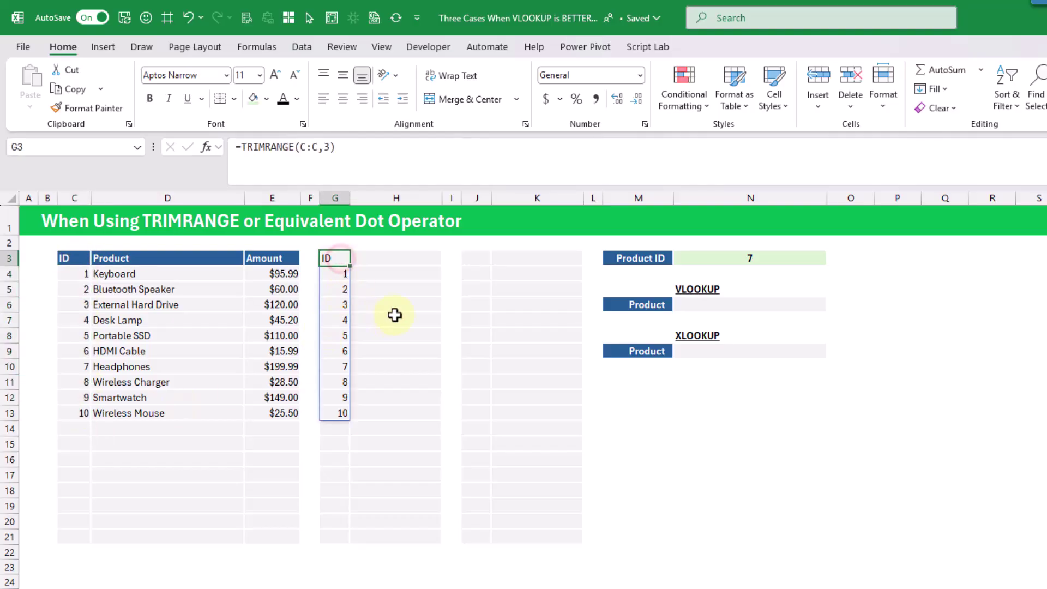
{"action": "key", "text": "Delete"}
{"action": "type", "text": "="}
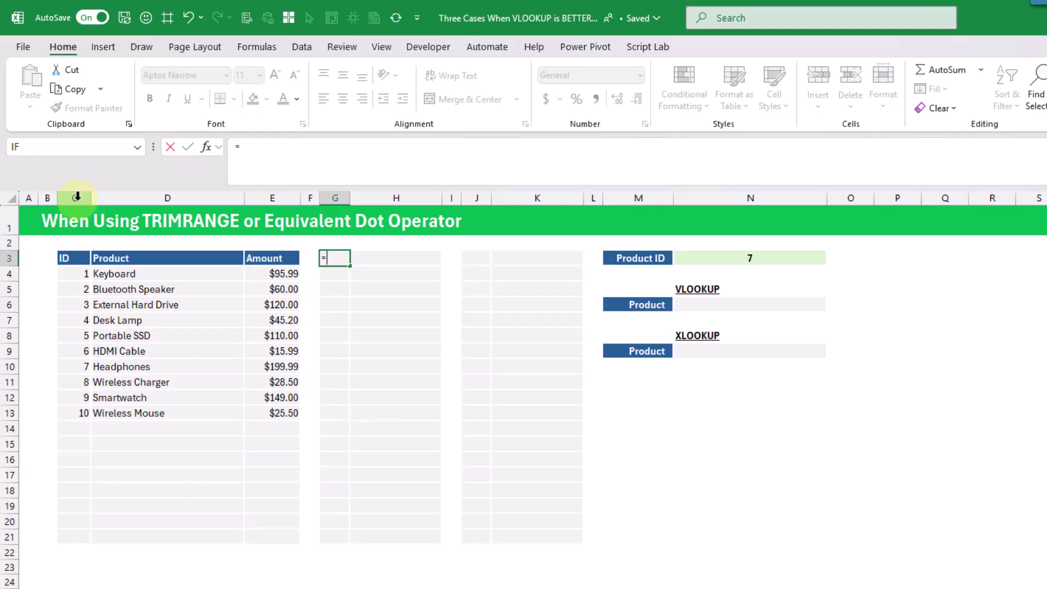
{"action": "left_click", "coordinate": [77, 196]}
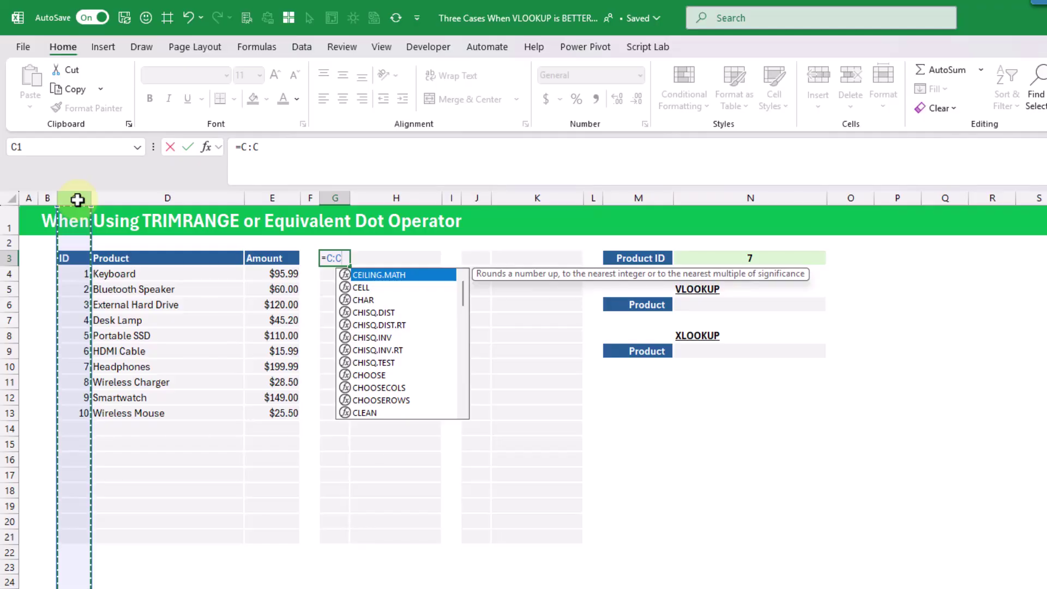
{"action": "left_click", "coordinate": [247, 149]}
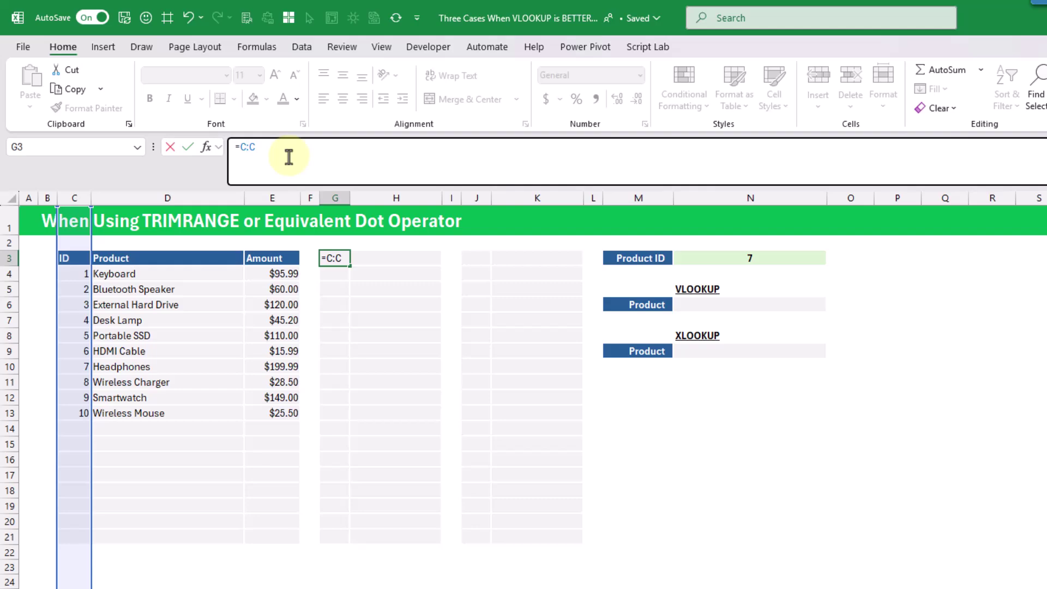
{"action": "type", "text": "."}
{"action": "type", "text": "."}
{"action": "key", "text": "Return"}
Enter the trimmed Product column reference =D.:.D in H3
{"action": "key", "text": "Up"}
{"action": "key", "text": "Right"}
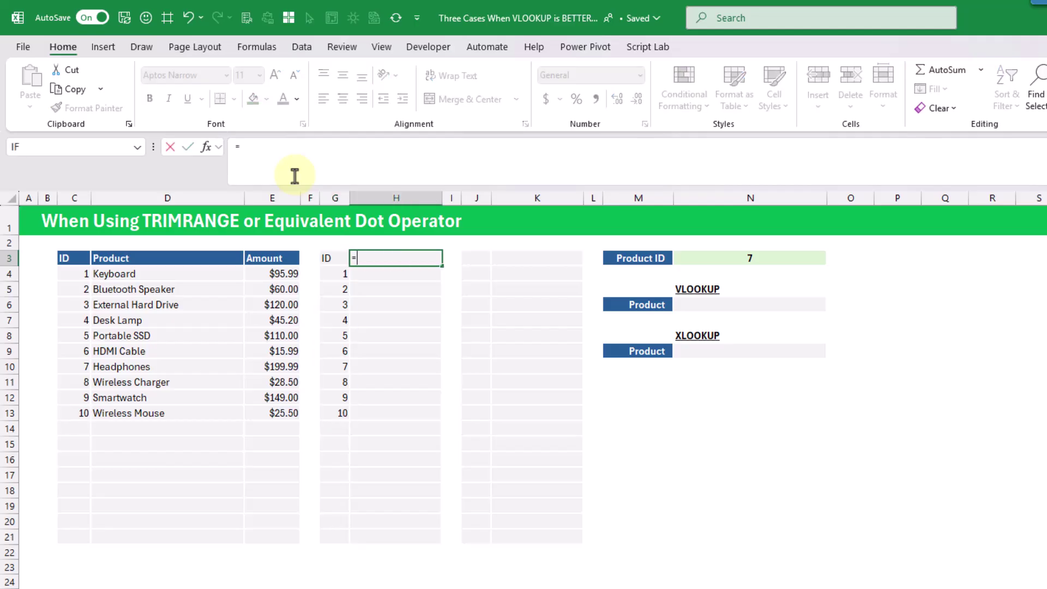
{"action": "type", "text": "="}
{"action": "left_click", "coordinate": [155, 198]}
{"action": "key", "text": "Return"}
Enter =C.:.D in J3 to return the trimmed ID and Product columns with a single reference
{"action": "key", "text": "Up"}
{"action": "key", "text": "Right"}
{"action": "key", "text": "Right"}
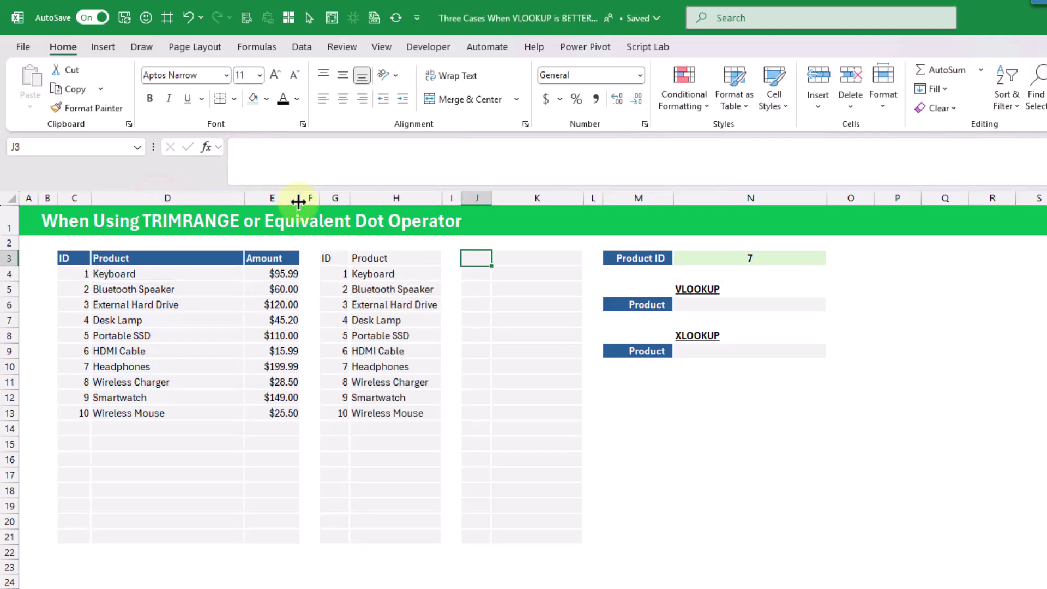
{"action": "type", "text": "="}
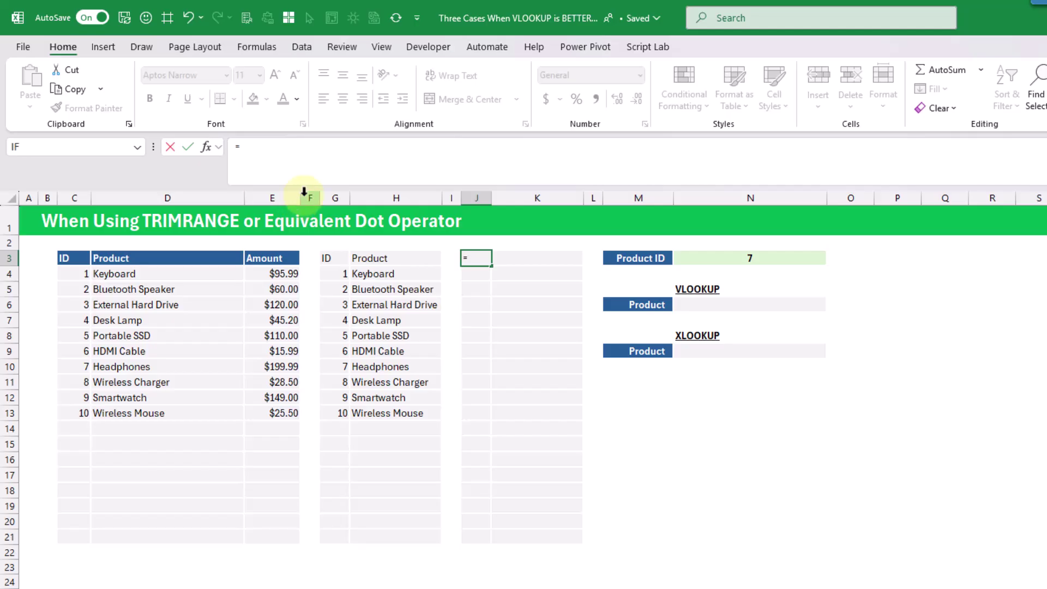
{"action": "left_click_drag", "start_coordinate": [81, 198], "coordinate": [148, 199]}
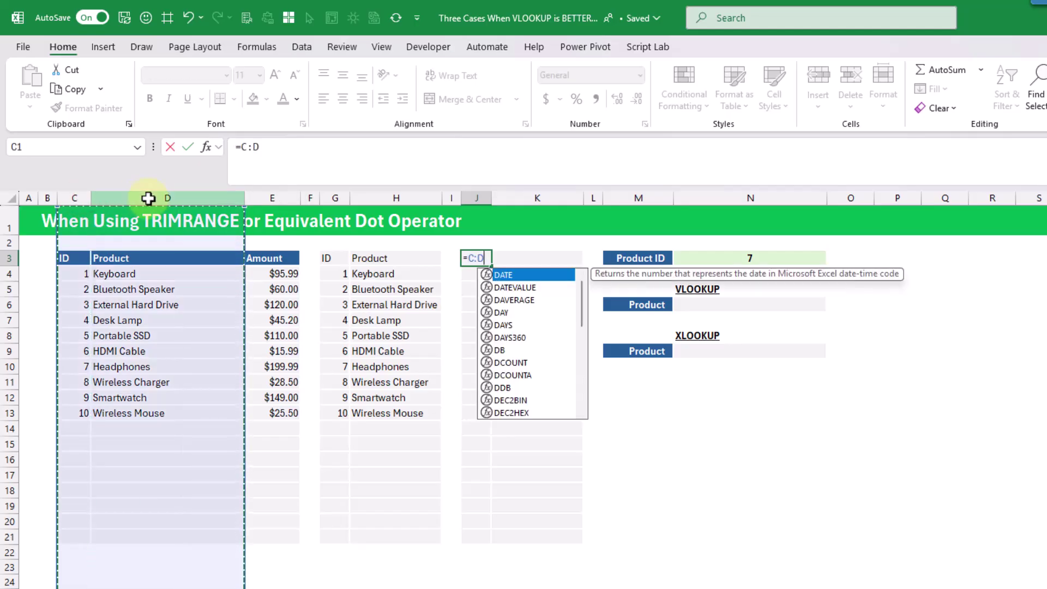
{"action": "left_click", "coordinate": [245, 146]}
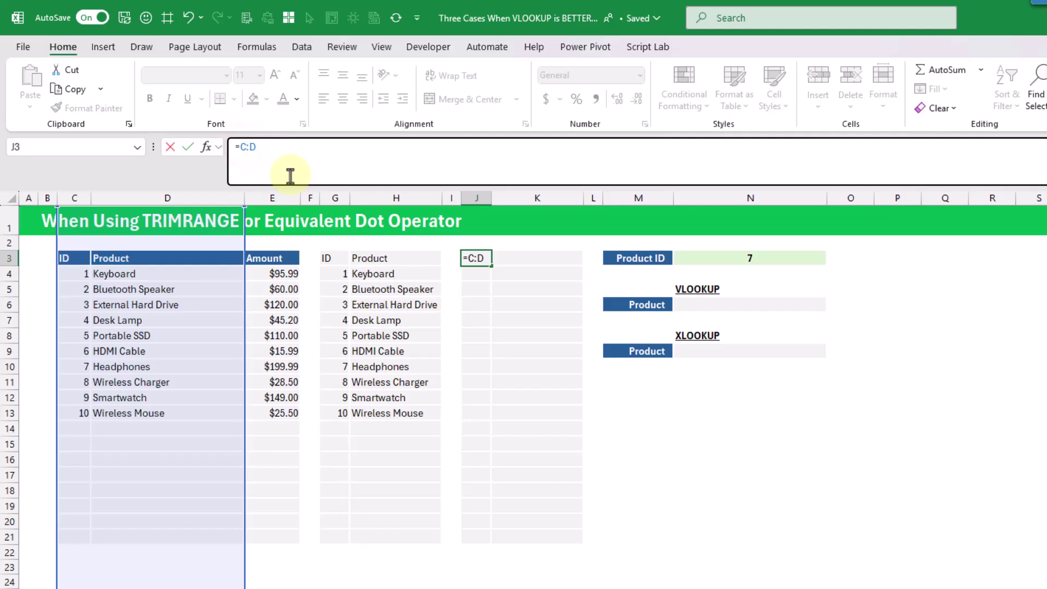
{"action": "type", "text": "."}
{"action": "key", "text": "Right"}
{"action": "type", "text": "."}
{"action": "key", "text": "ctrl+Return"}
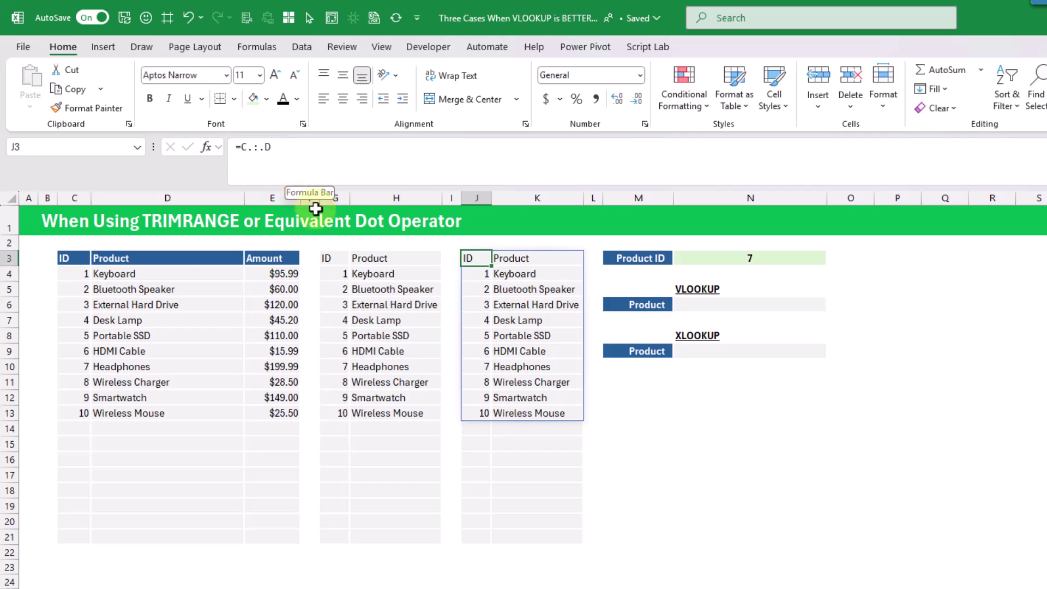
{"action": "left_click", "coordinate": [337, 258]}
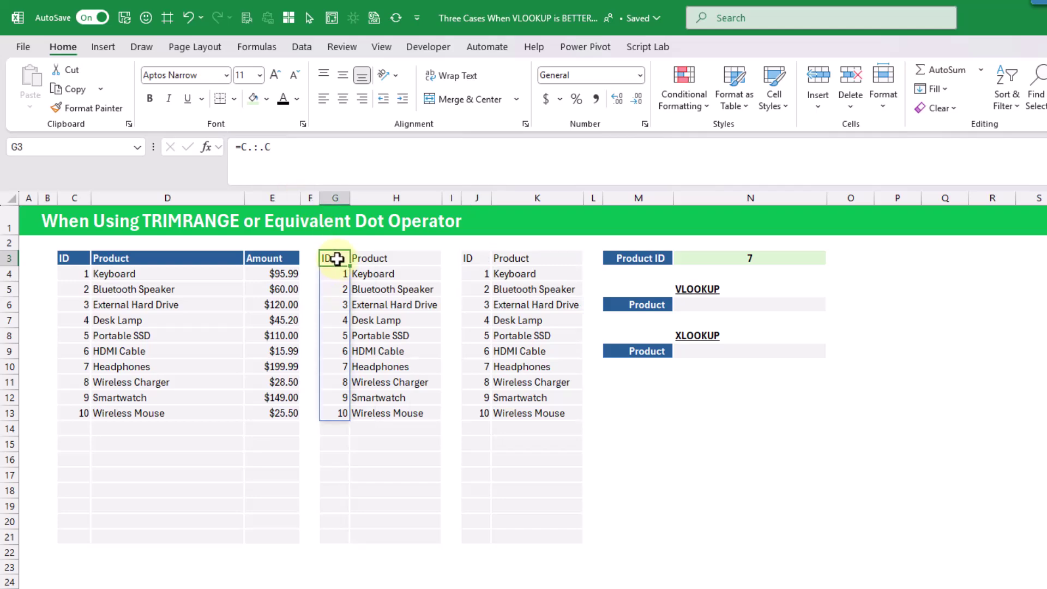
{"action": "left_click", "coordinate": [371, 259]}
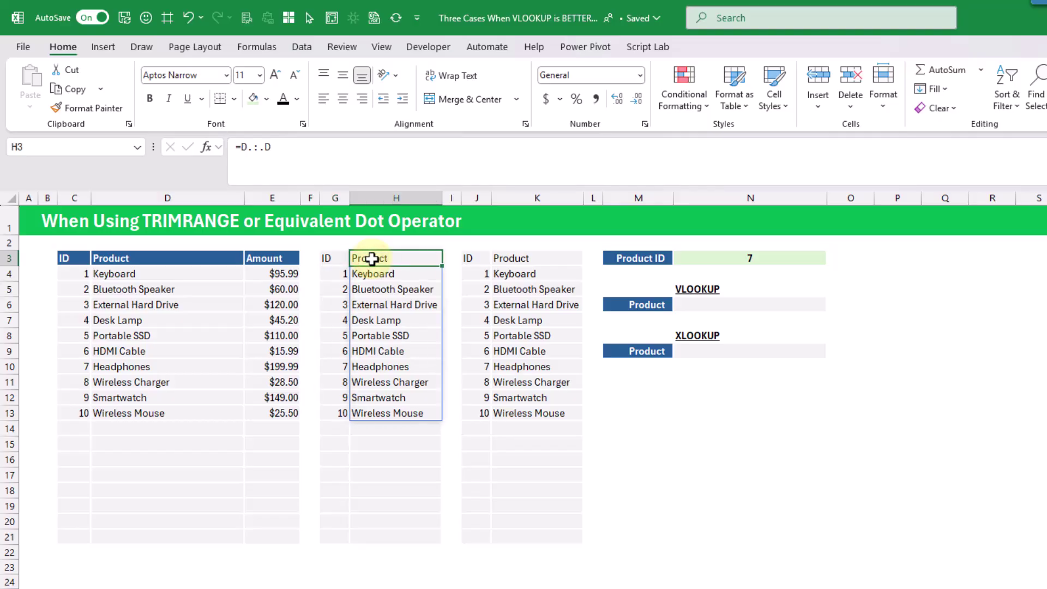
{"action": "left_click", "coordinate": [477, 260]}
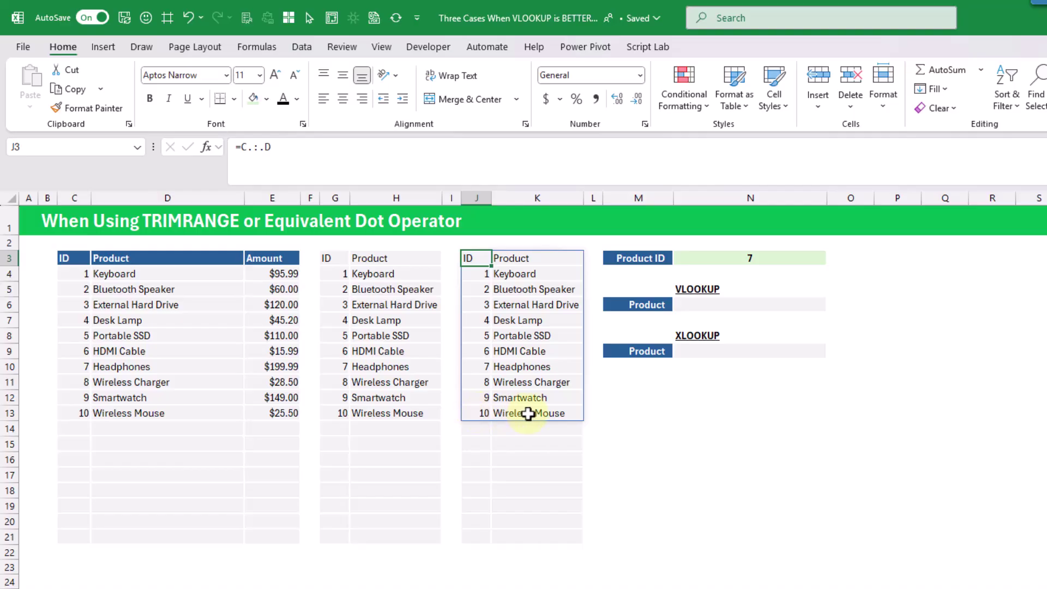
Enter =VLOOKUP(N3,J3#,2,FALSE) in N6 to return the product for the given Product ID from the spilled two-column range
{"action": "left_click", "coordinate": [703, 305]}
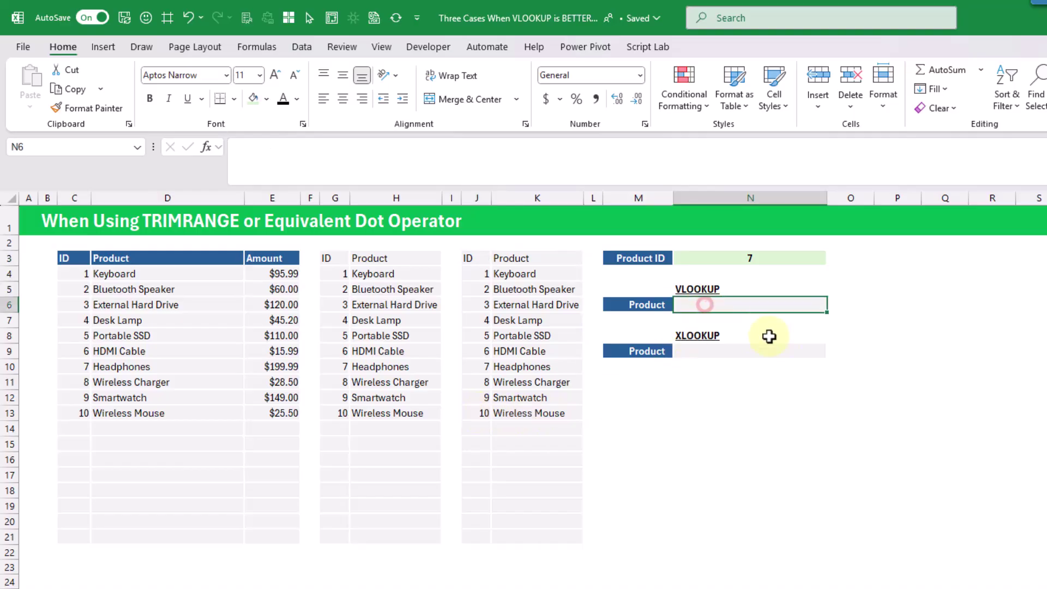
{"action": "type", "text": "=VLOOKUP("}
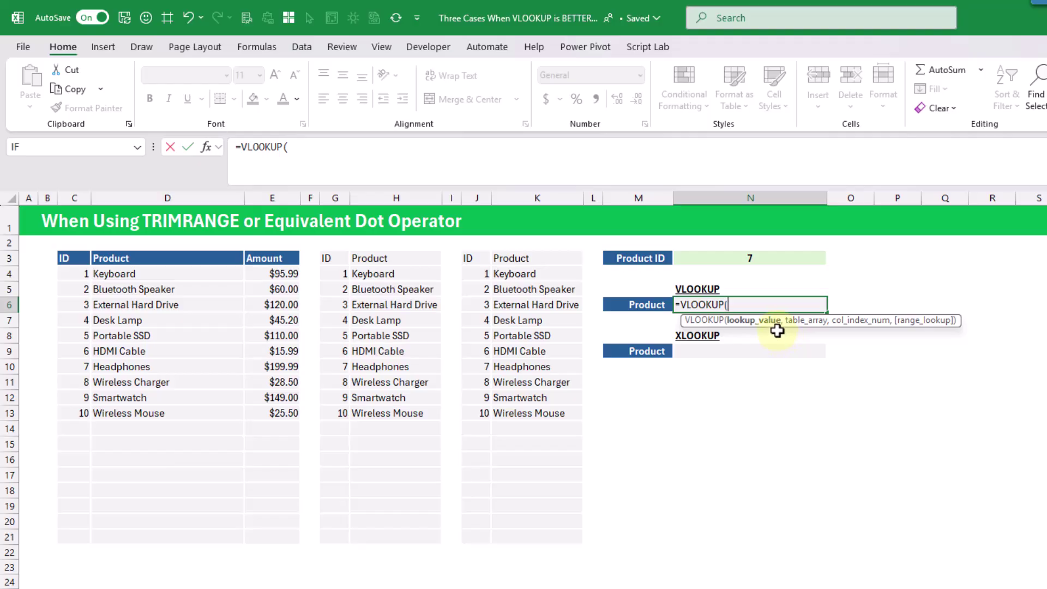
{"action": "left_click", "coordinate": [763, 260]}
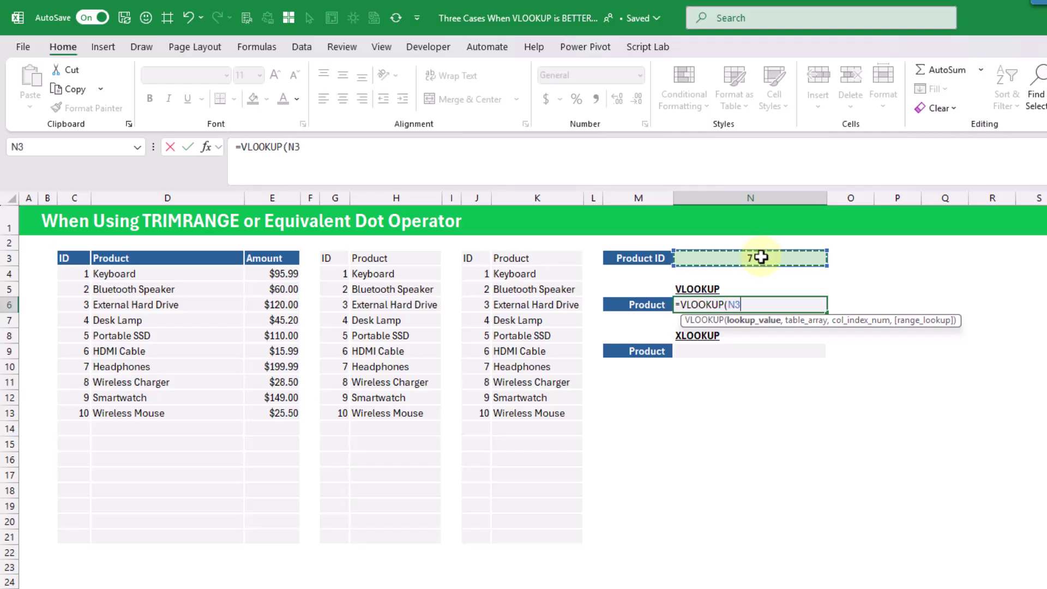
{"action": "type", "text": ","}
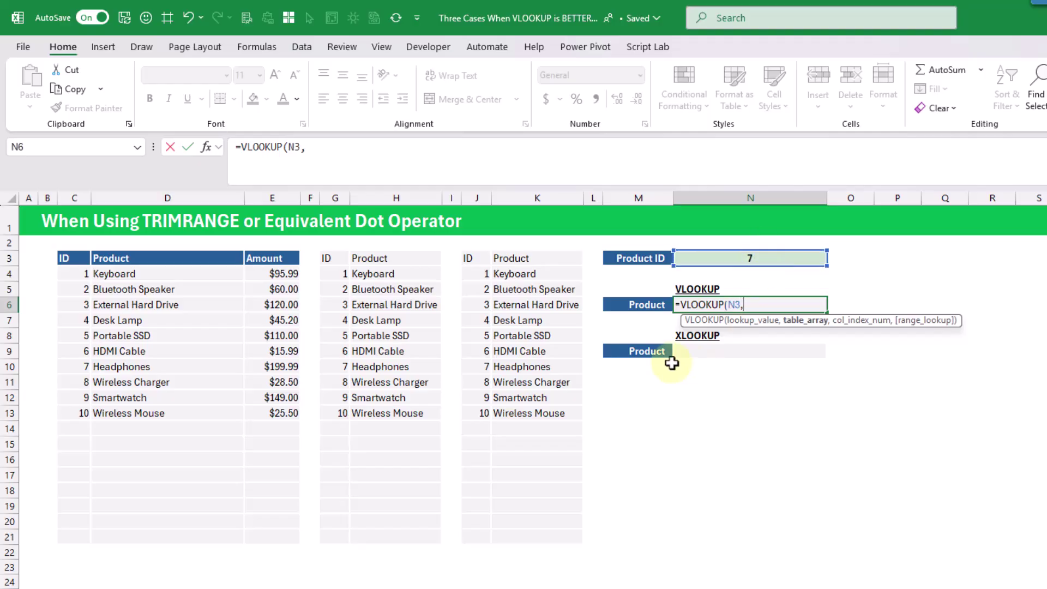
{"action": "left_click_drag", "start_coordinate": [471, 258], "coordinate": [543, 403]}
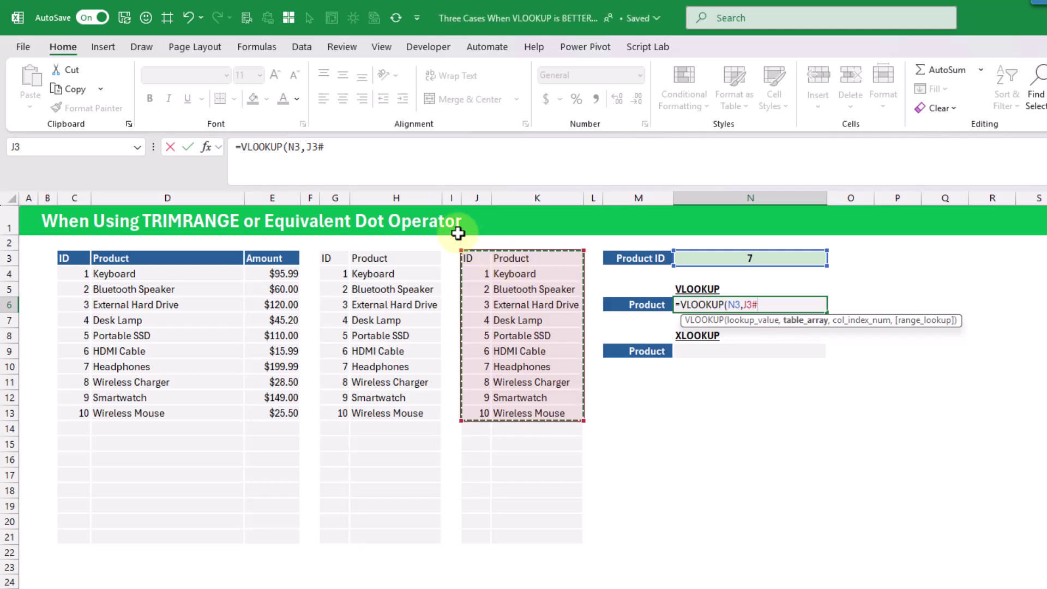
{"action": "left_click", "coordinate": [349, 146]}
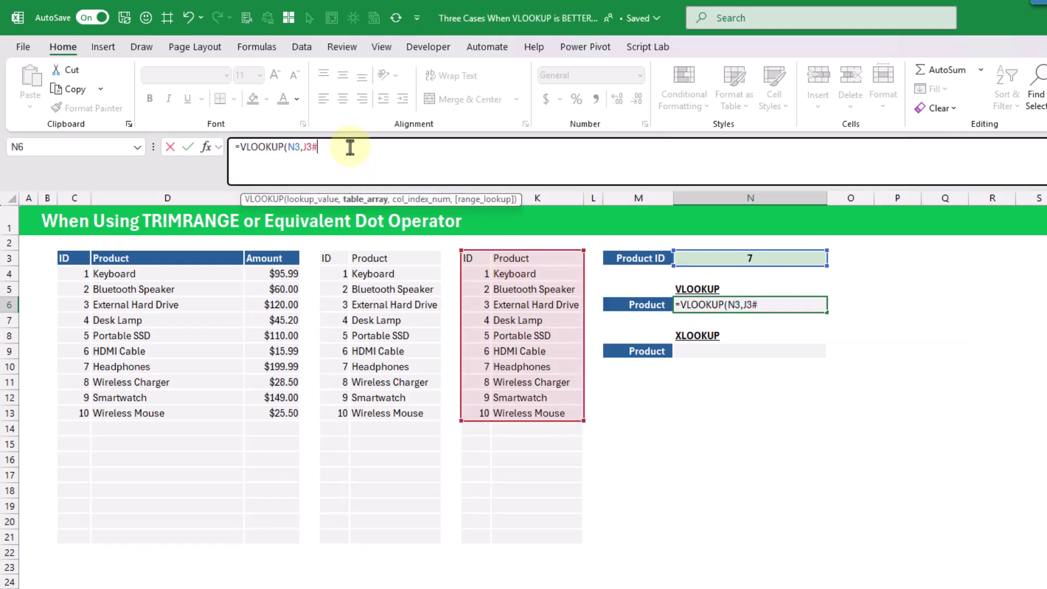
{"action": "type", "text": ","}
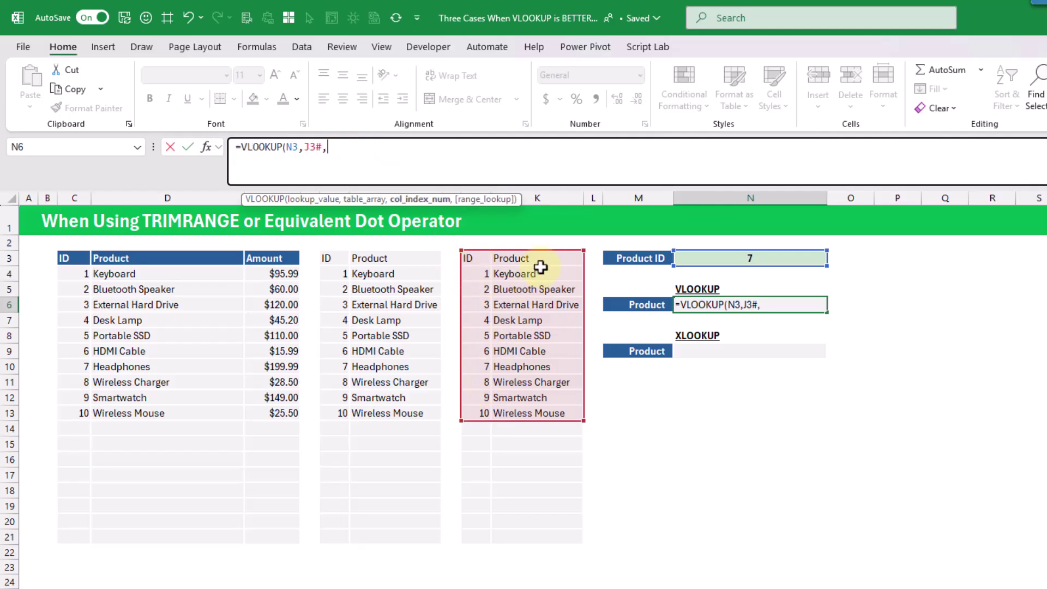
{"action": "type", "text": "2"}
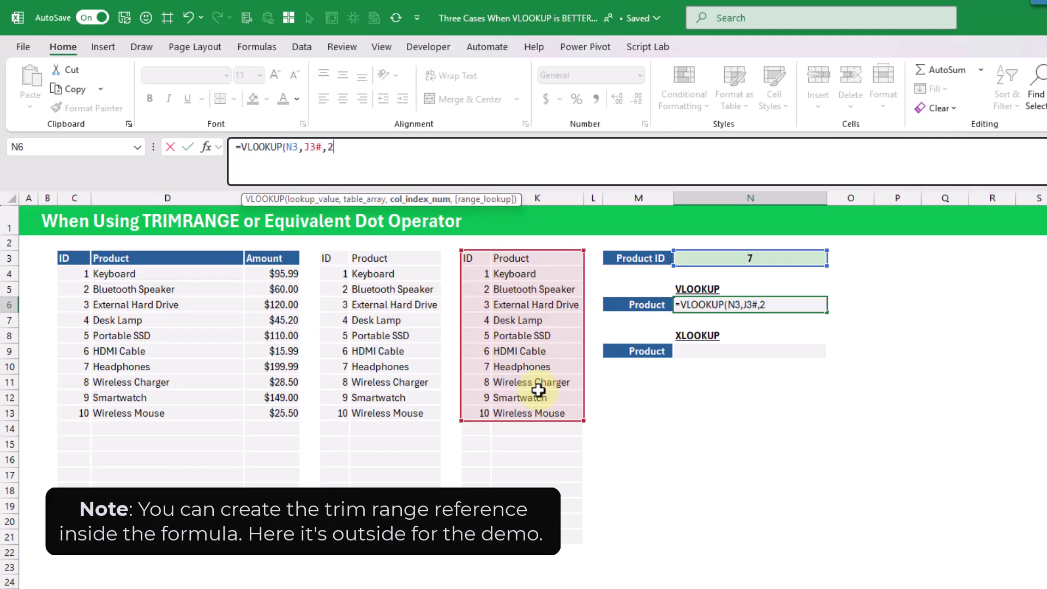
{"action": "type", "text": ","}
{"action": "key", "text": "Down"}
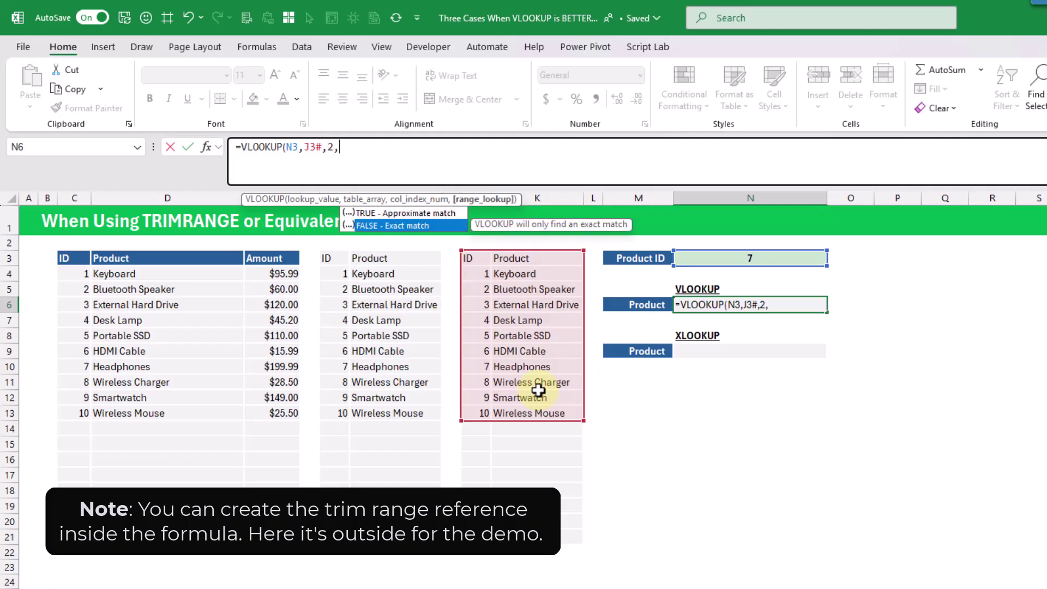
{"action": "key", "text": "Tab"}
{"action": "type", "text": ")"}
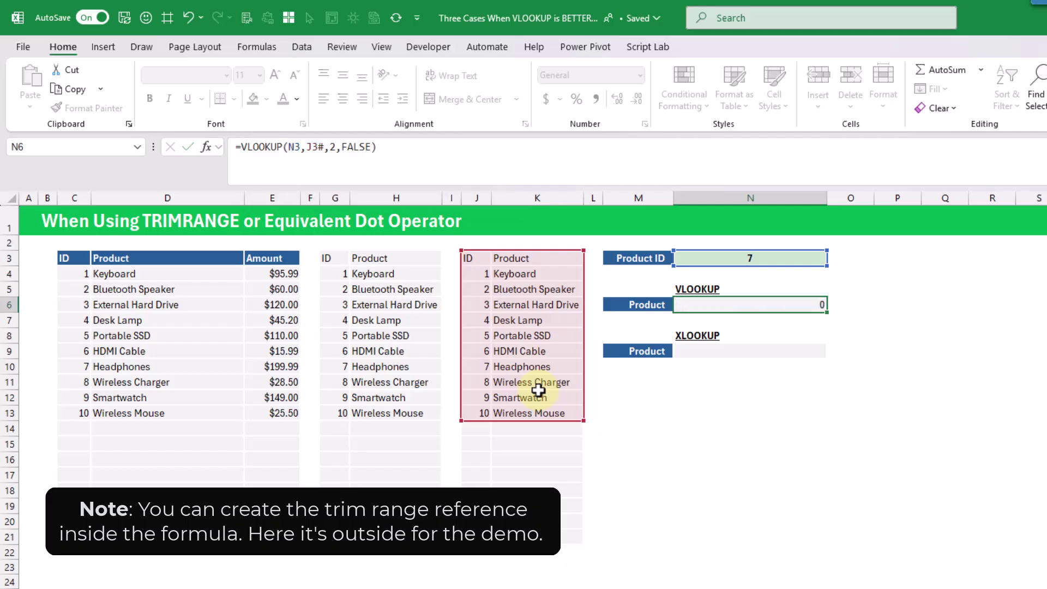
{"action": "key", "text": "Return"}
{"action": "key", "text": "Up"}
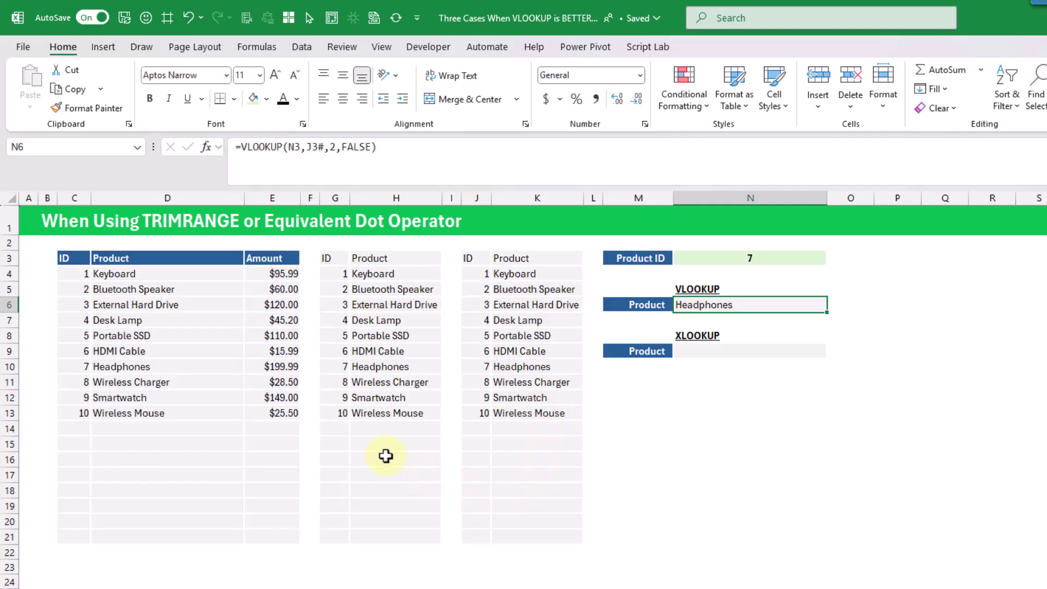
Enter =XLOOKUP(N3,G3#,H3#) in N9 to return the product from the separately spilled ID and Product columns
{"action": "left_click", "coordinate": [705, 353]}
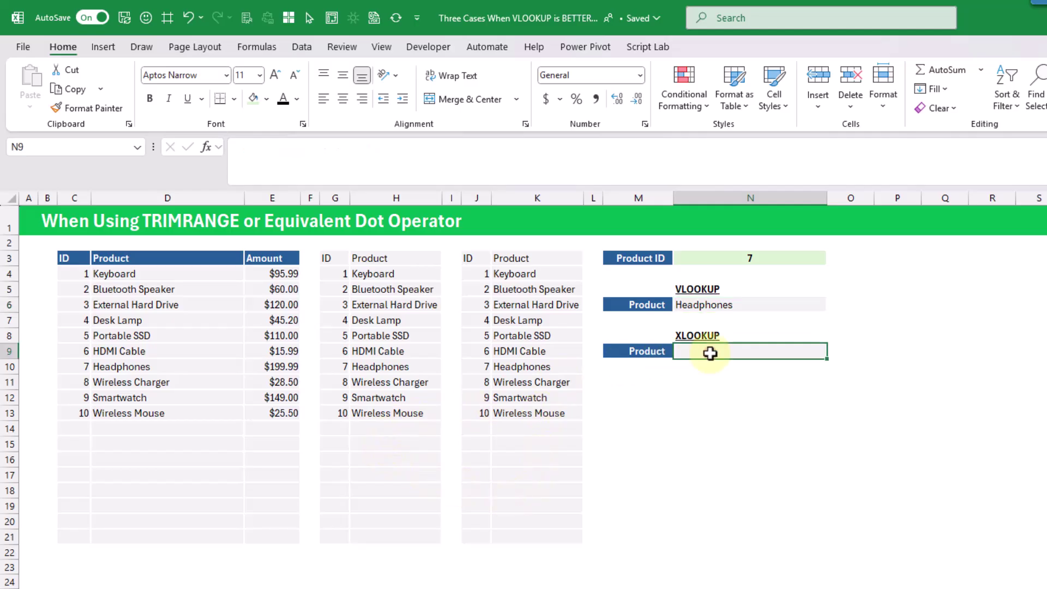
{"action": "type", "text": "="}
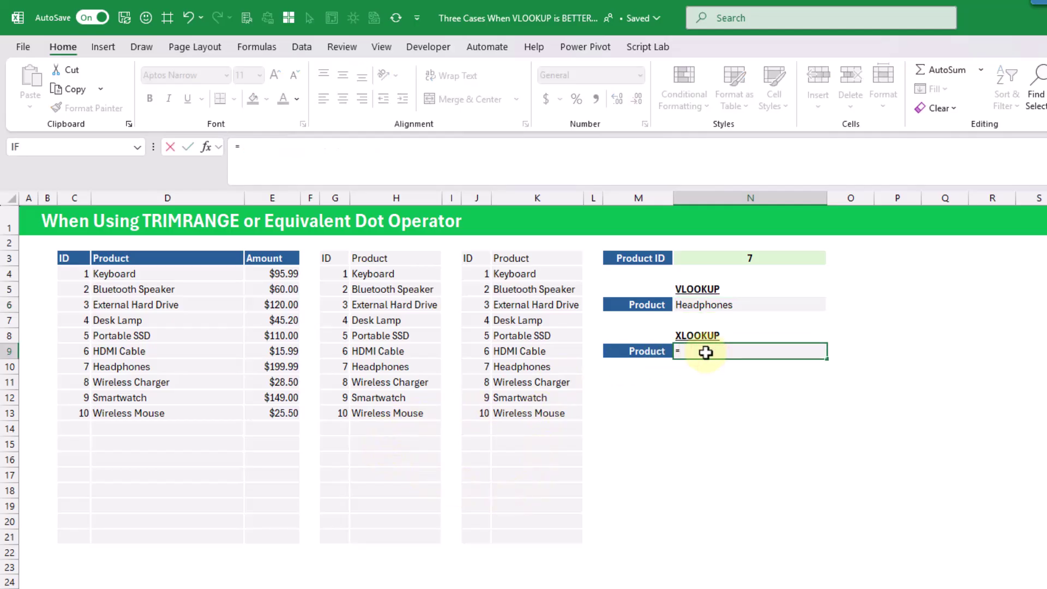
{"action": "type", "text": "xl"}
{"action": "key", "text": "Tab"}
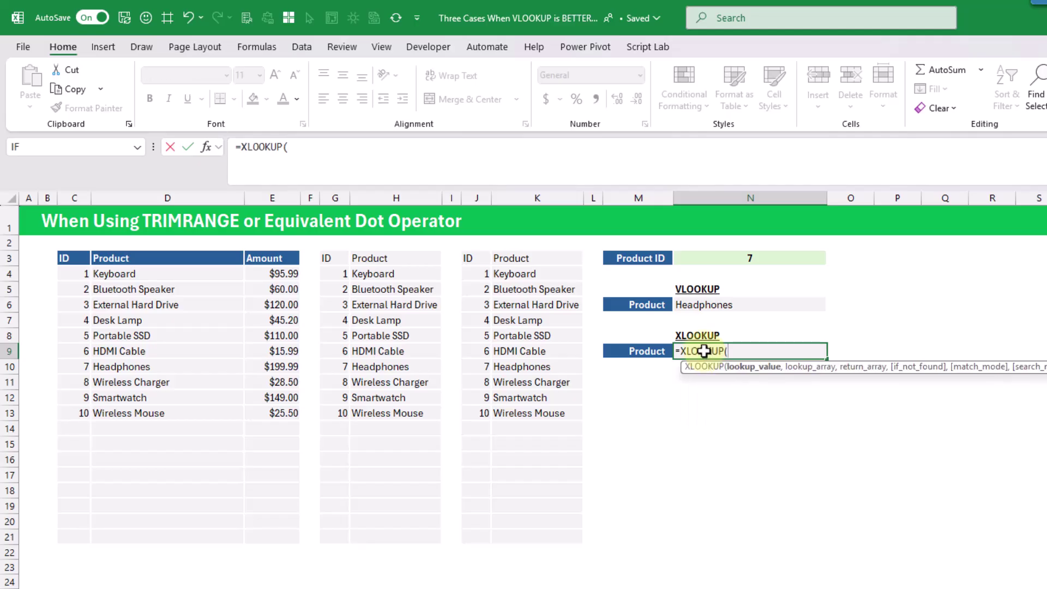
{"action": "left_click", "coordinate": [742, 258]}
{"action": "type", "text": ","}
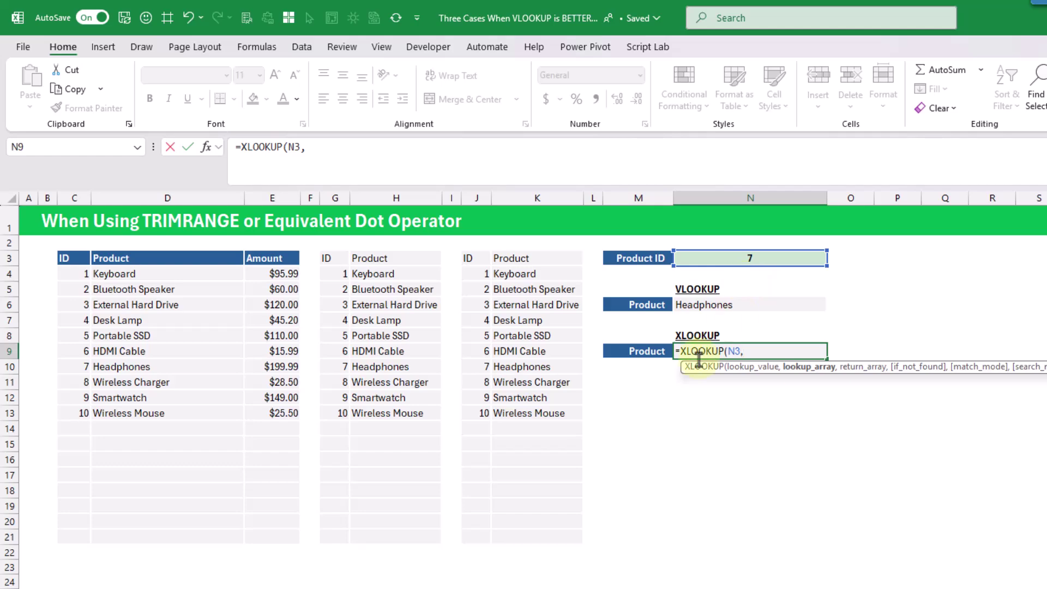
{"action": "left_click_drag", "start_coordinate": [335, 259], "coordinate": [341, 404]}
{"action": "type", "text": ","}
{"action": "left_click_drag", "start_coordinate": [402, 260], "coordinate": [408, 406]}
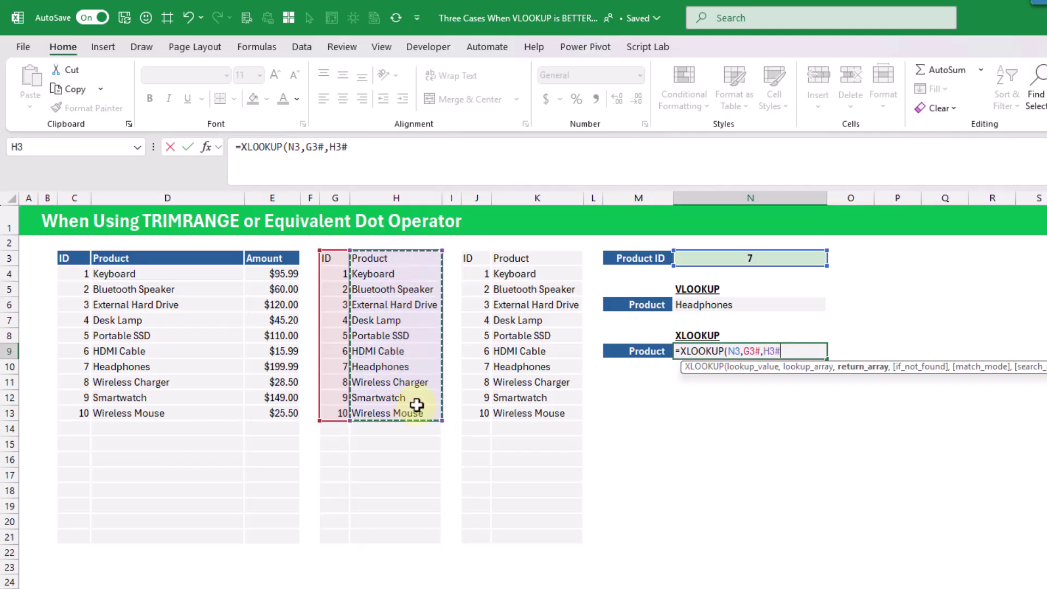
{"action": "key", "text": "Return"}
{"action": "key", "text": "Up"}
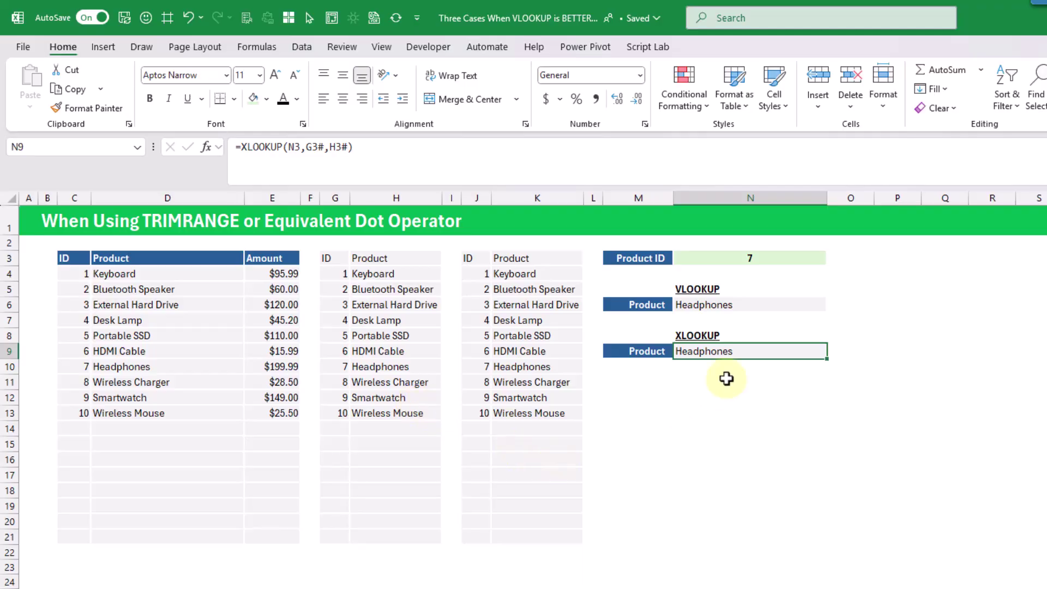
Add ID 11 in C14 of the source data without a matching product
{"action": "left_click", "coordinate": [77, 430]}
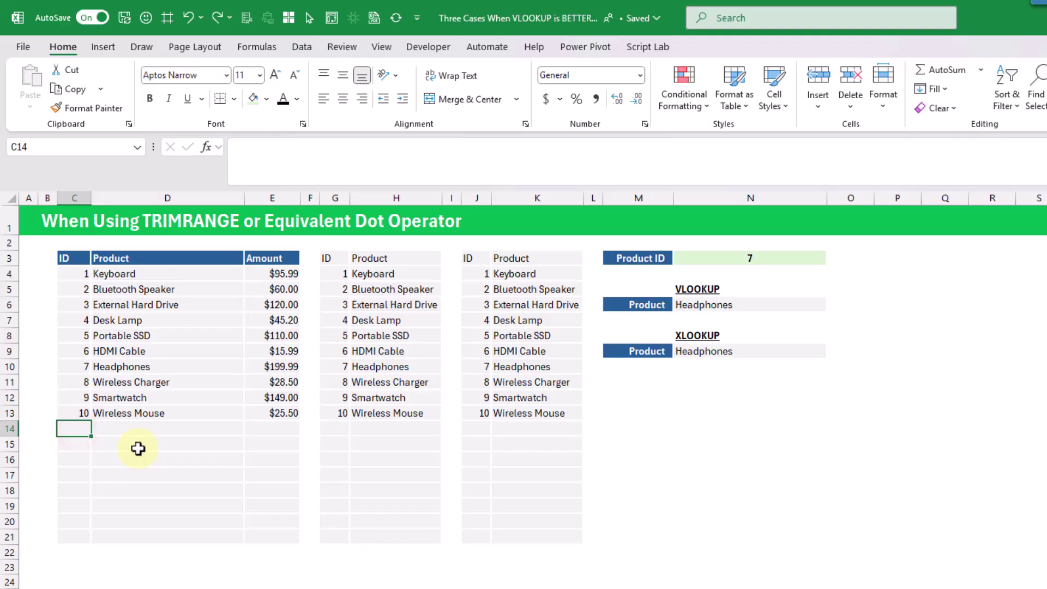
{"action": "type", "text": "11"}
{"action": "key", "text": "Return"}
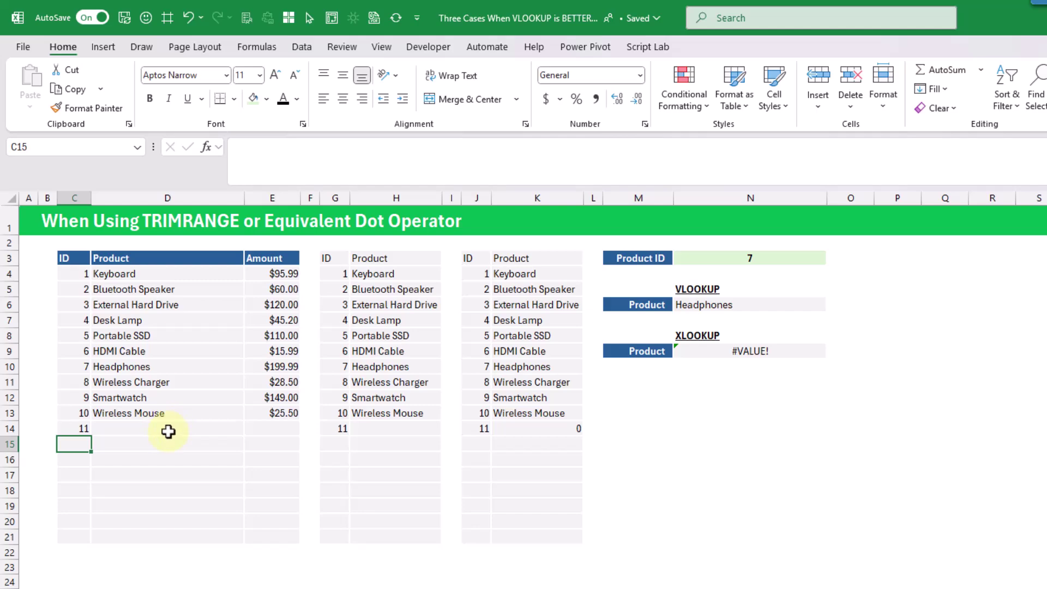
Compare the extents of the trimmed ranges spilling from G3, H3 and J3 and their effect on the XLOOKUP and VLOOKUP results
{"action": "left_click", "coordinate": [334, 261]}
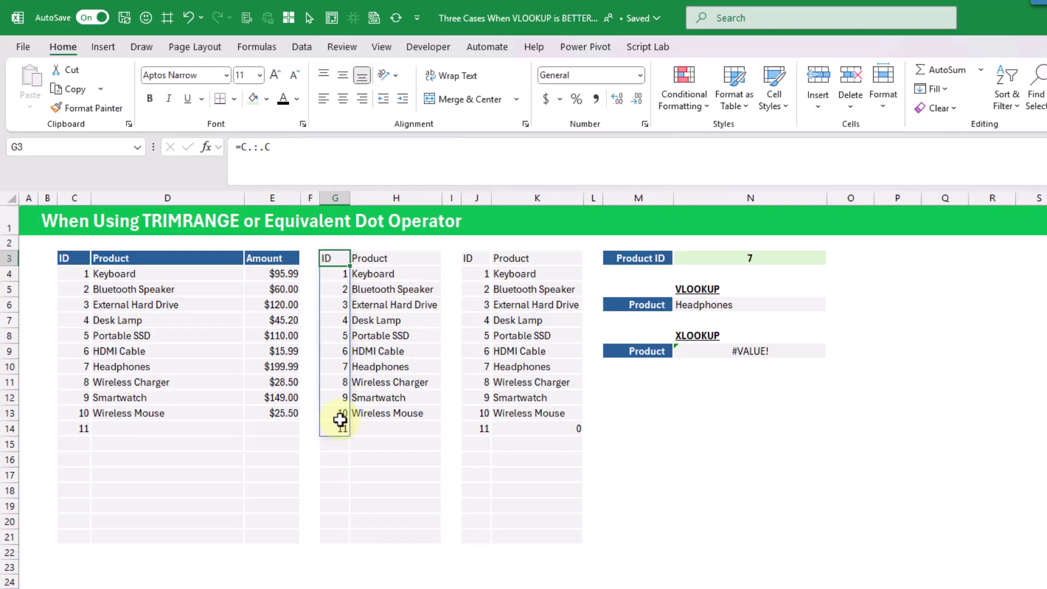
{"action": "left_click", "coordinate": [393, 258]}
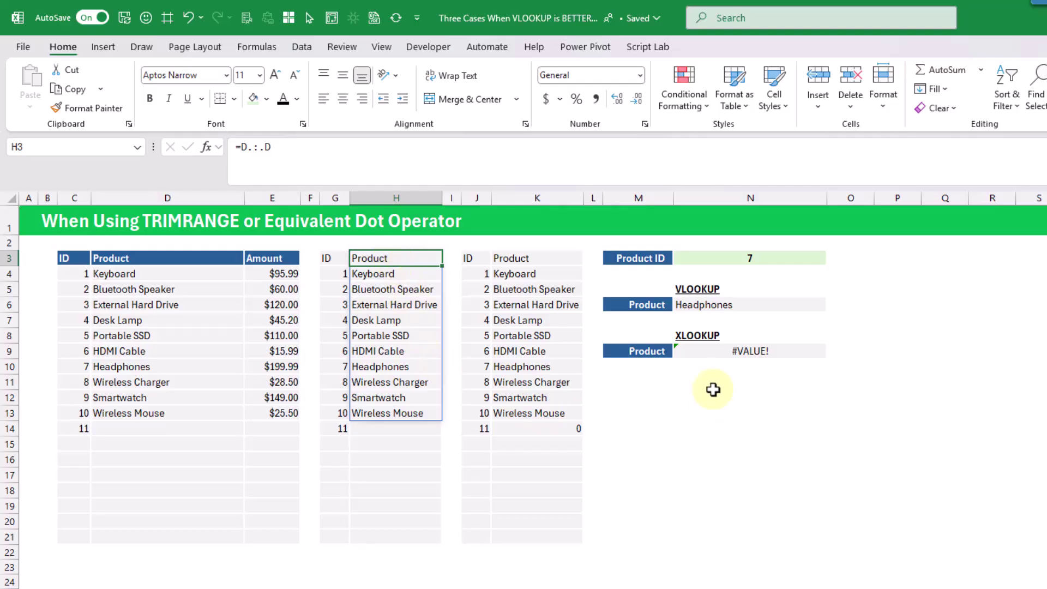
{"action": "left_click", "coordinate": [722, 351]}
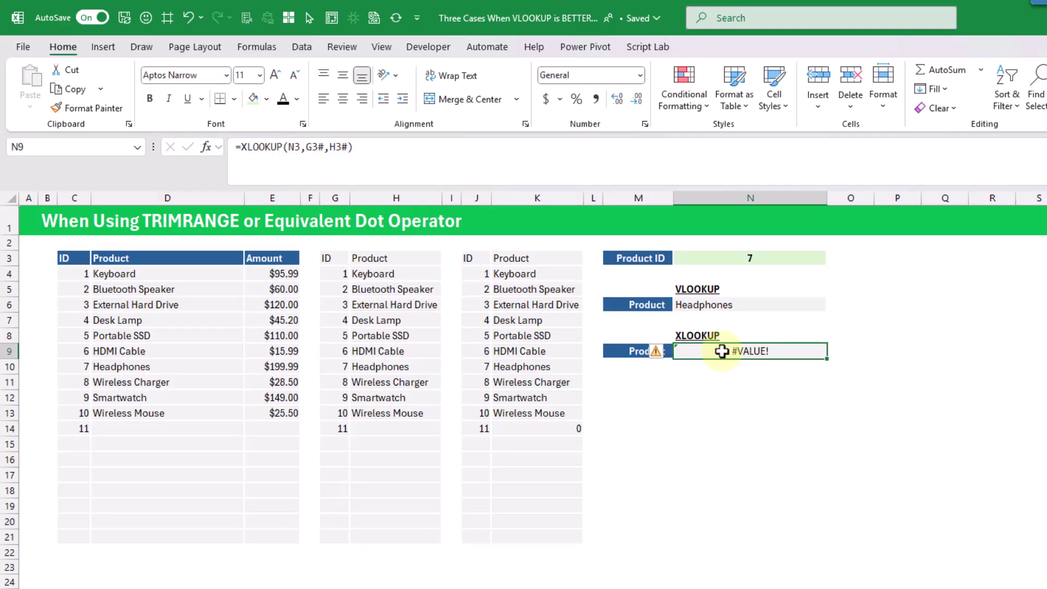
{"action": "left_click", "coordinate": [695, 303]}
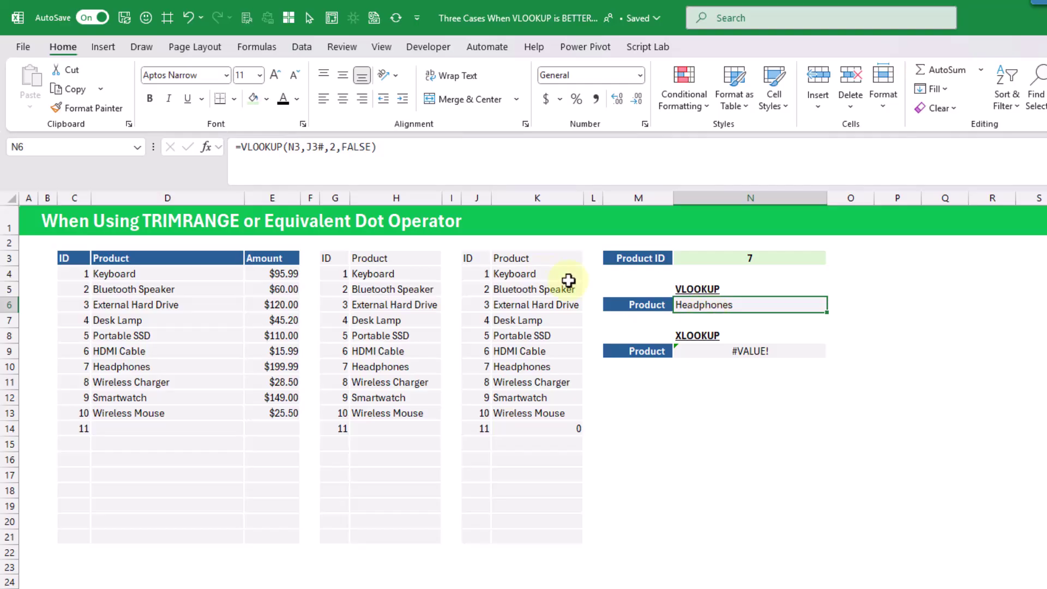
{"action": "left_click", "coordinate": [475, 256]}
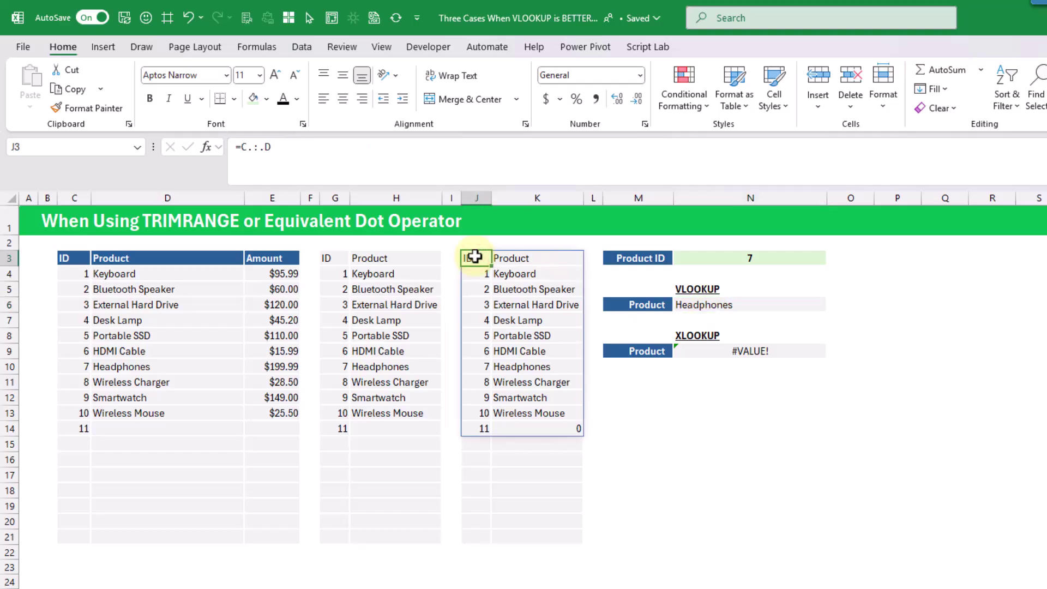
{"action": "left_click", "coordinate": [76, 427]}
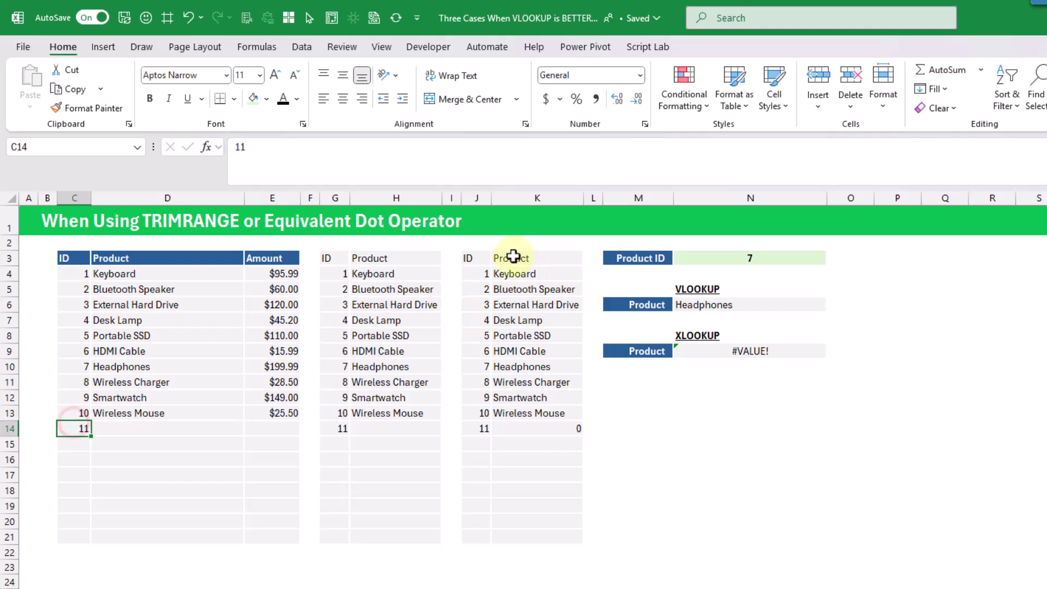
{"action": "left_click", "coordinate": [470, 259]}
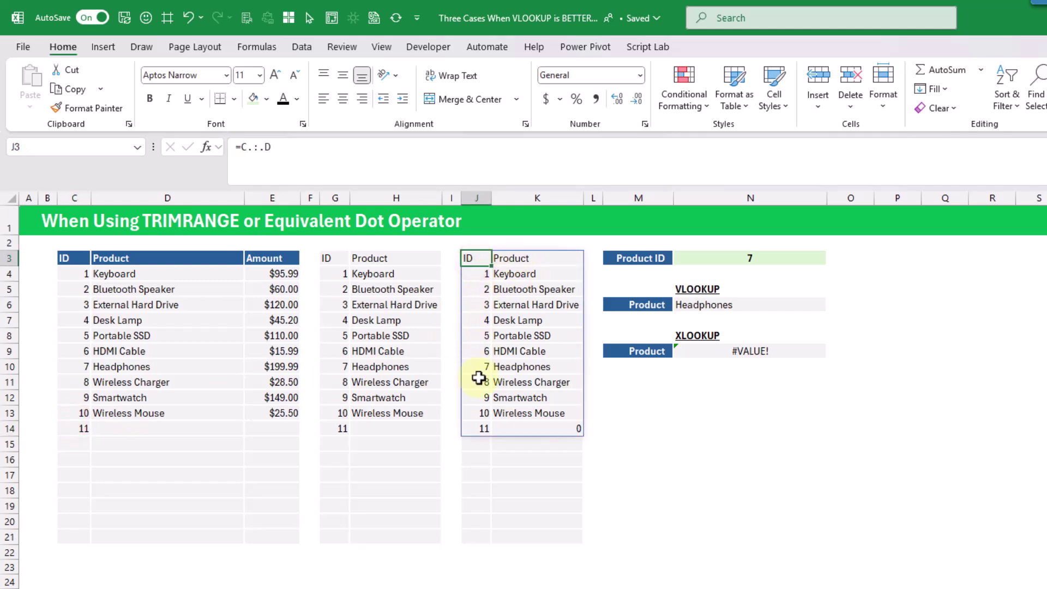
{"action": "left_click", "coordinate": [529, 429]}
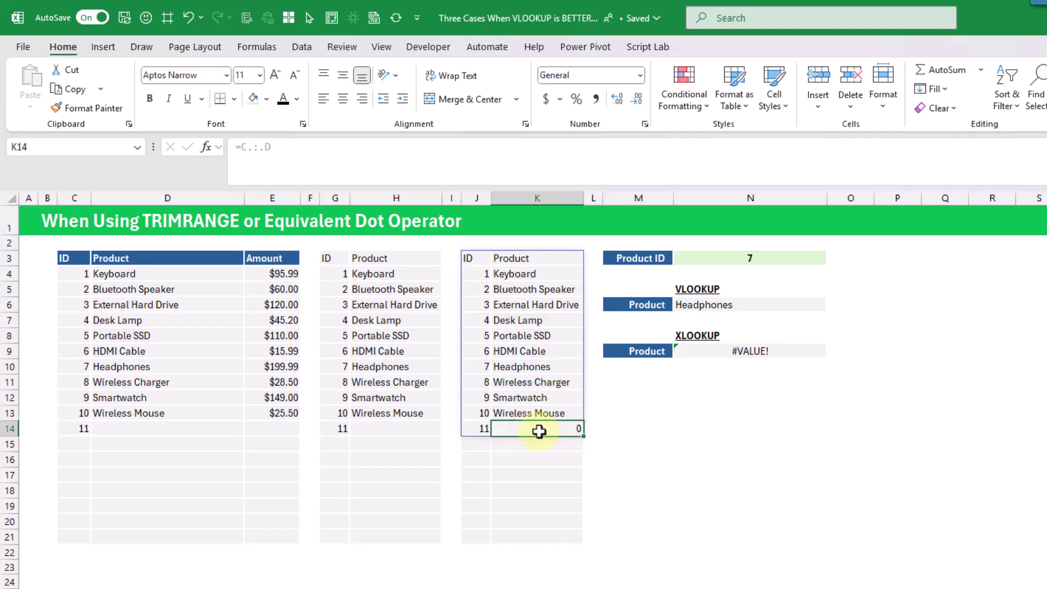
{"action": "left_click", "coordinate": [741, 304]}
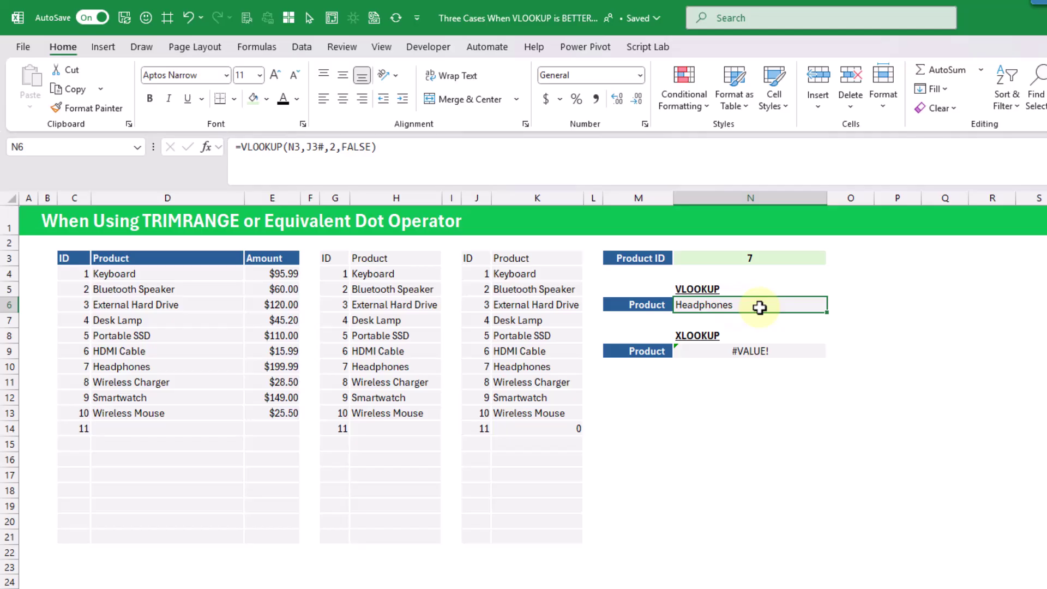
{"action": "left_click", "coordinate": [721, 356]}
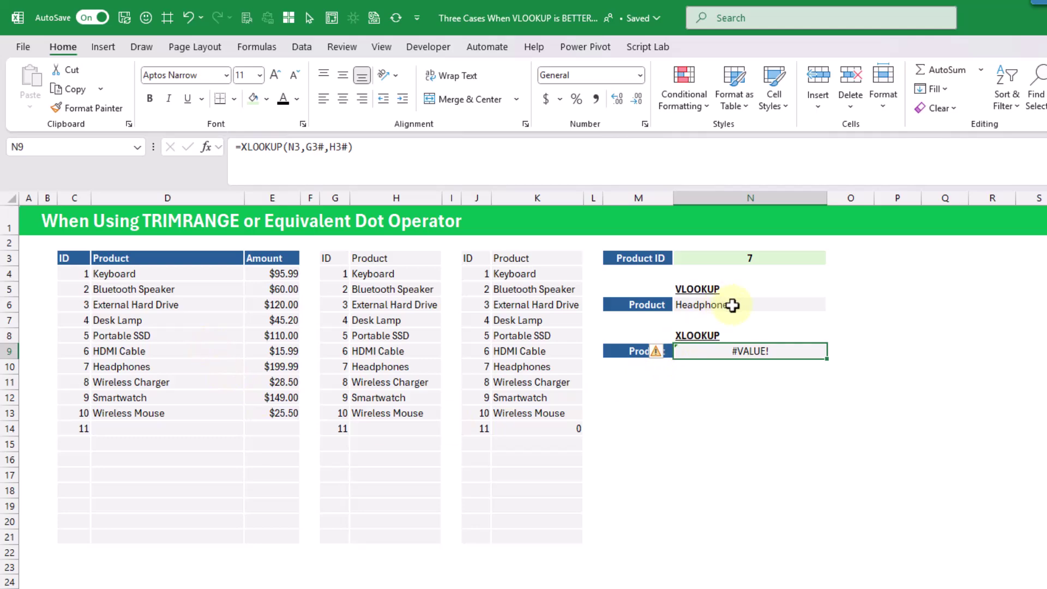
{"action": "left_click", "coordinate": [477, 259]}
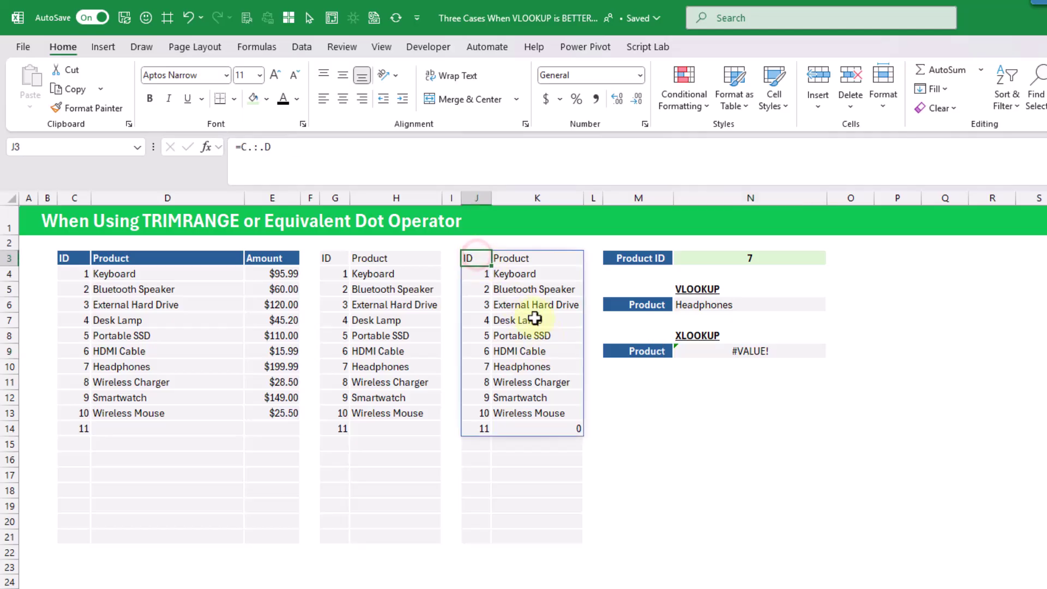
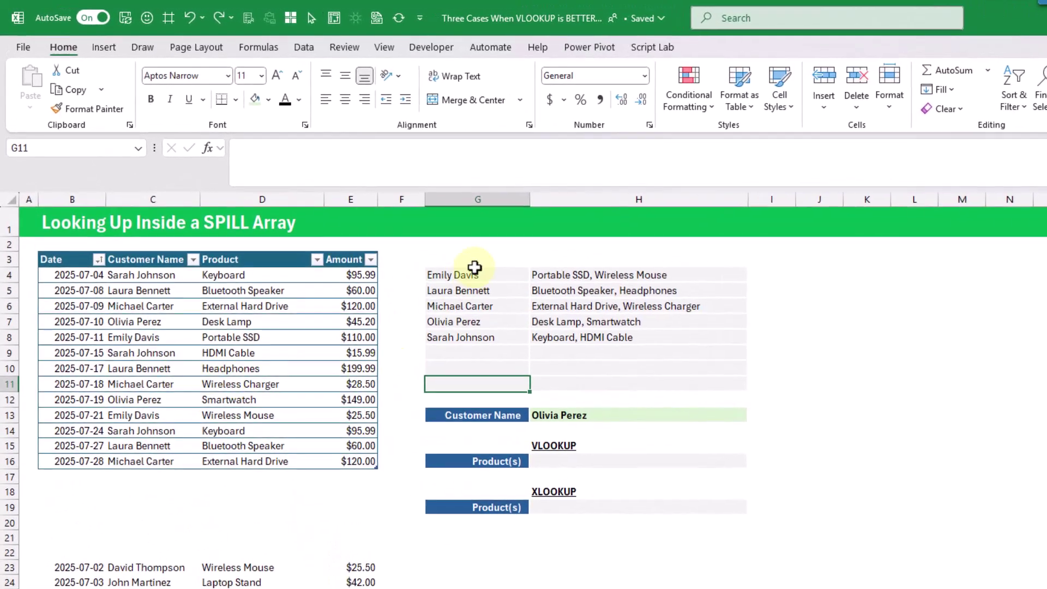
Examine the GROUPBY formula in G4 on the "Looking Up Inside a SPILL Array" sheet, its source table columns and its spilled output
{"action": "left_click", "coordinate": [474, 275]}
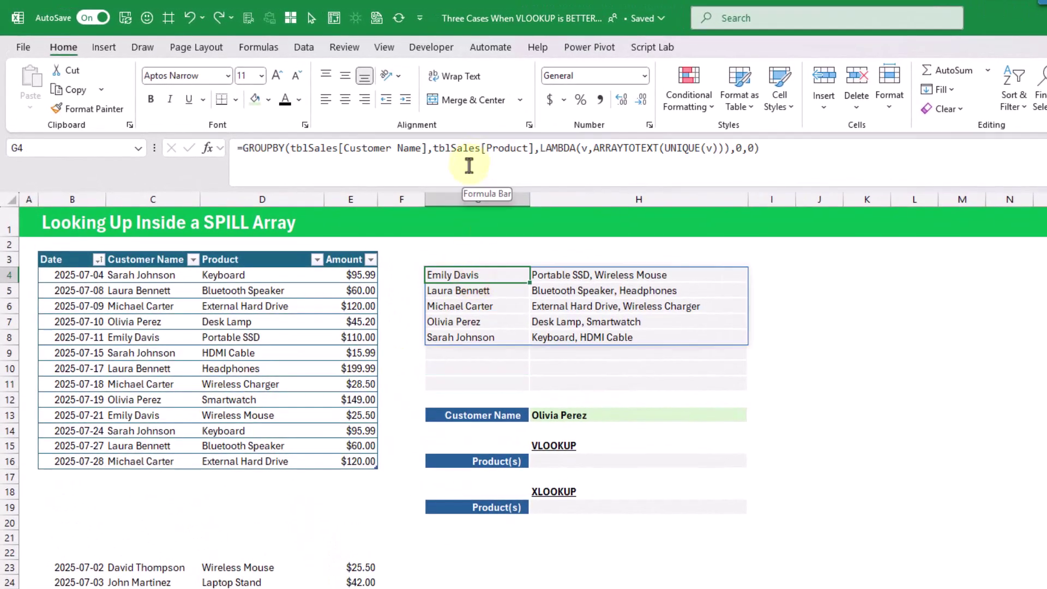
{"action": "left_click", "coordinate": [465, 148]}
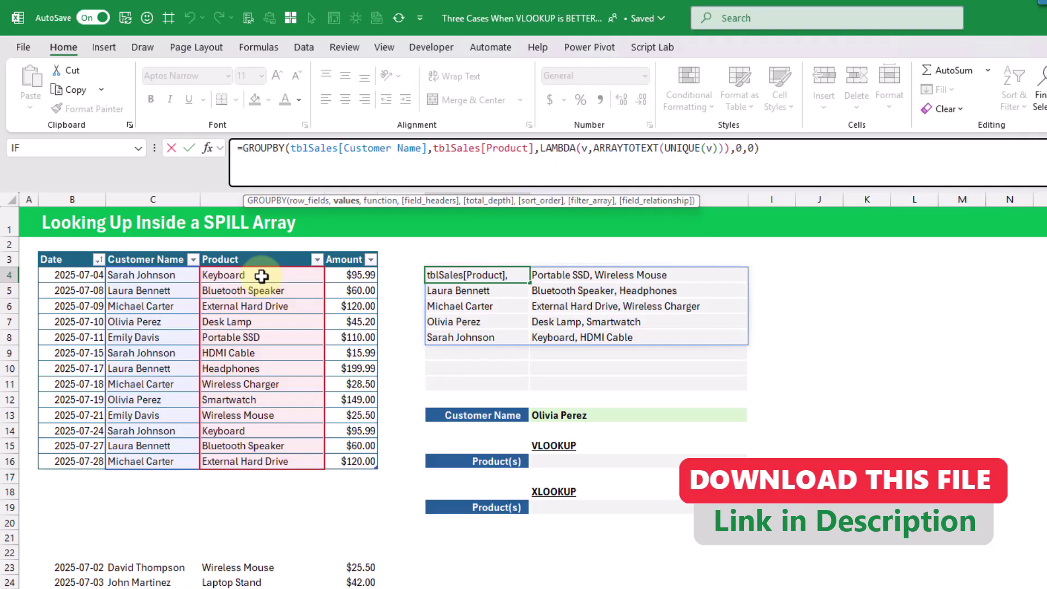
{"action": "key", "text": "Return"}
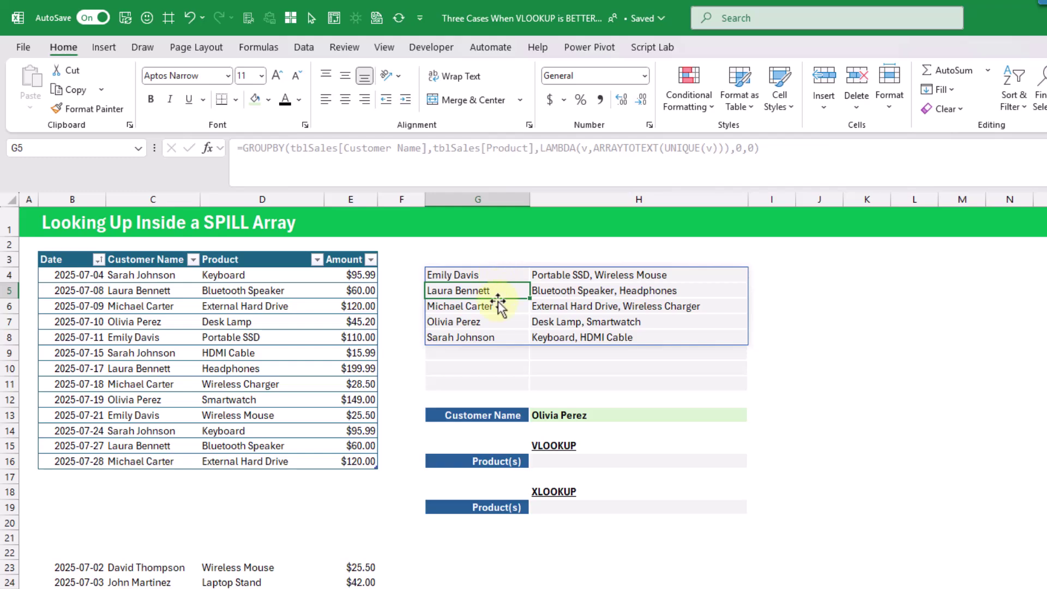
{"action": "left_click", "coordinate": [563, 276]}
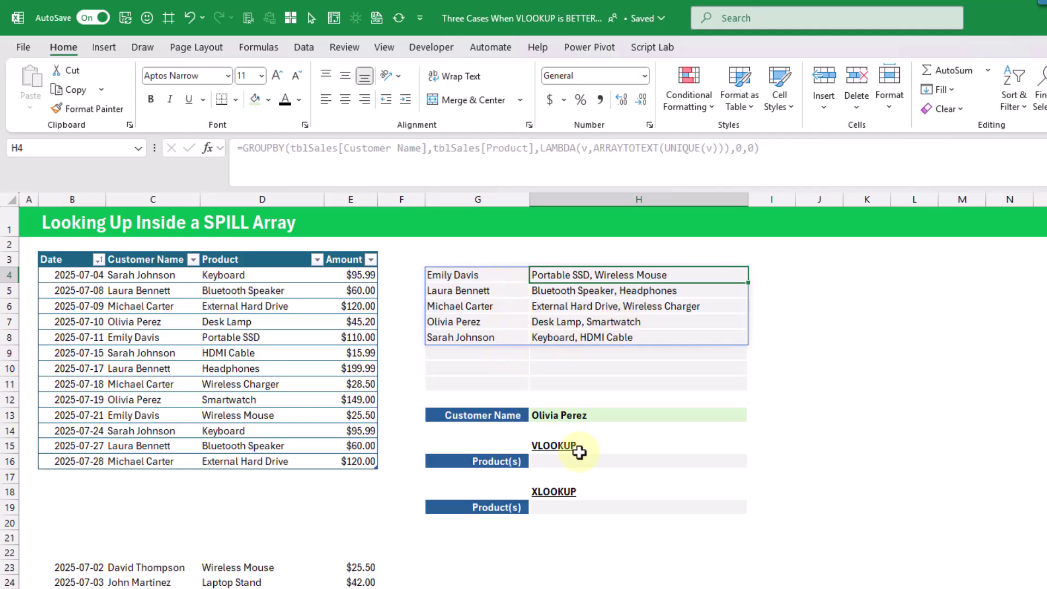
Enter =VLOOKUP(H13,G4#,2,FALSE) in H16 to return the selected customer's products from the spilled array
{"action": "left_click", "coordinate": [568, 416]}
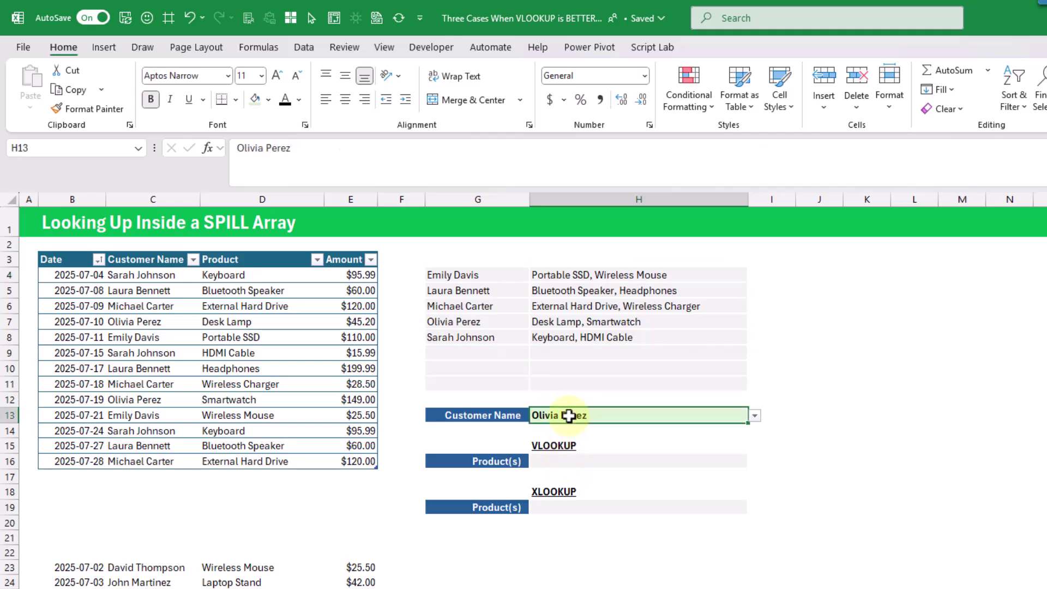
{"action": "left_click", "coordinate": [561, 464]}
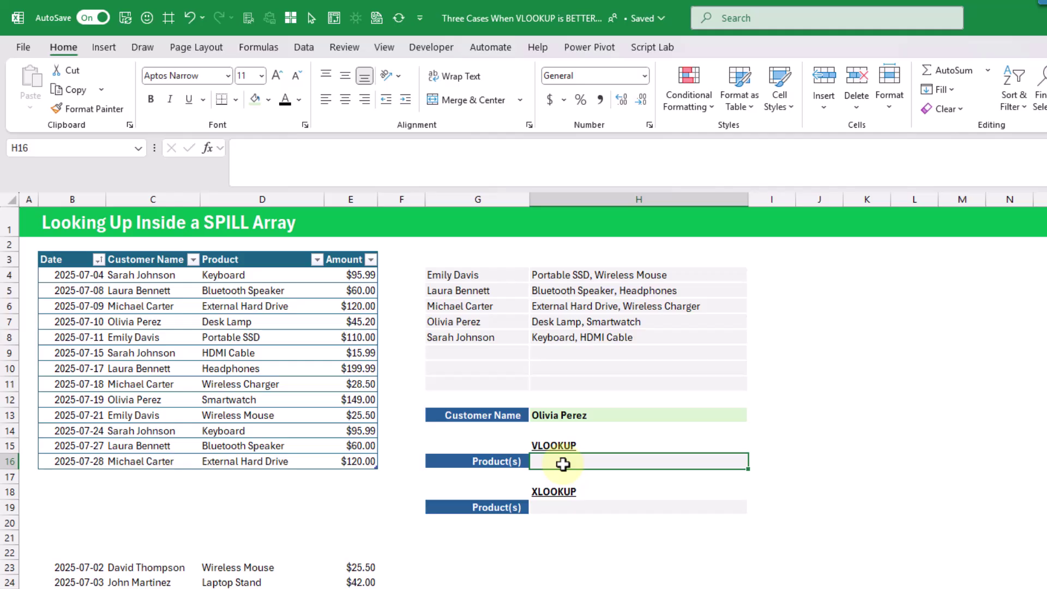
{"action": "type", "text": "=vl"}
{"action": "key", "text": "Tab"}
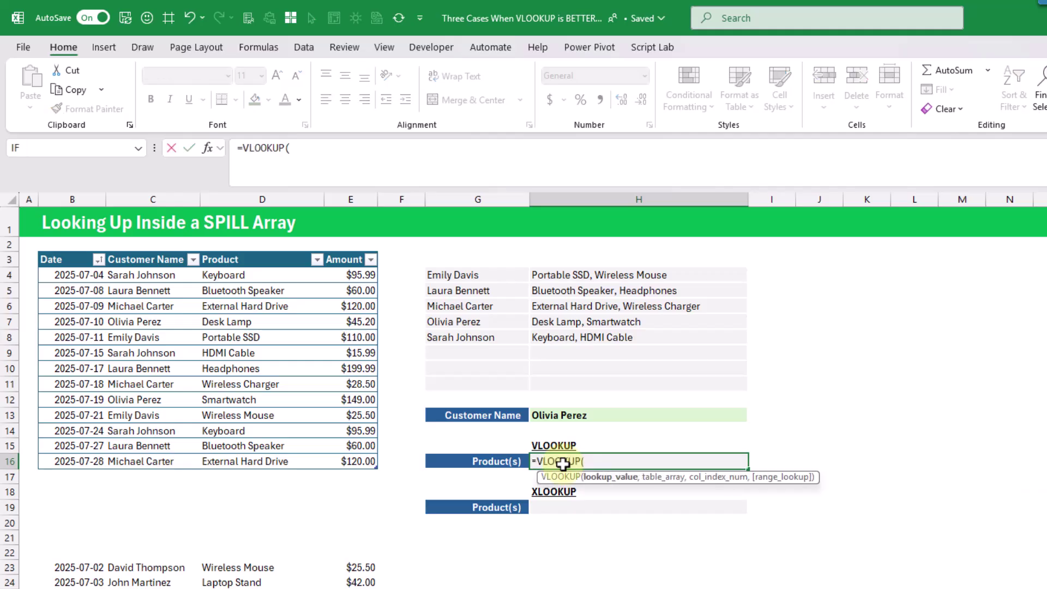
{"action": "left_click", "coordinate": [589, 414]}
{"action": "type", "text": ","}
{"action": "left_click_drag", "start_coordinate": [506, 279], "coordinate": [578, 335]}
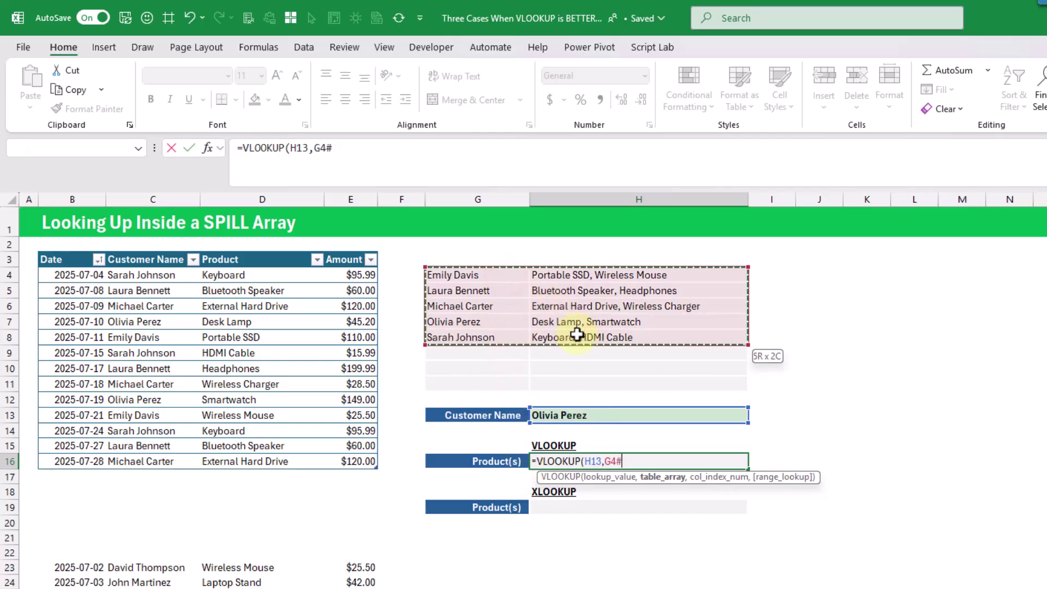
{"action": "left_click", "coordinate": [577, 335]}
{"action": "left_click_drag", "start_coordinate": [509, 277], "coordinate": [560, 334]}
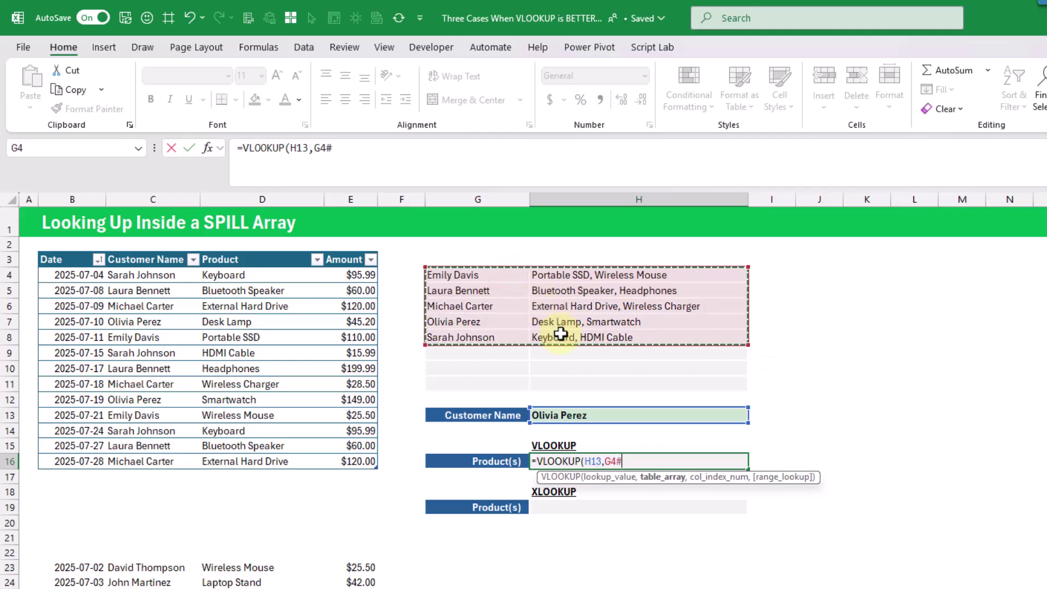
{"action": "type", "text": ",2"}
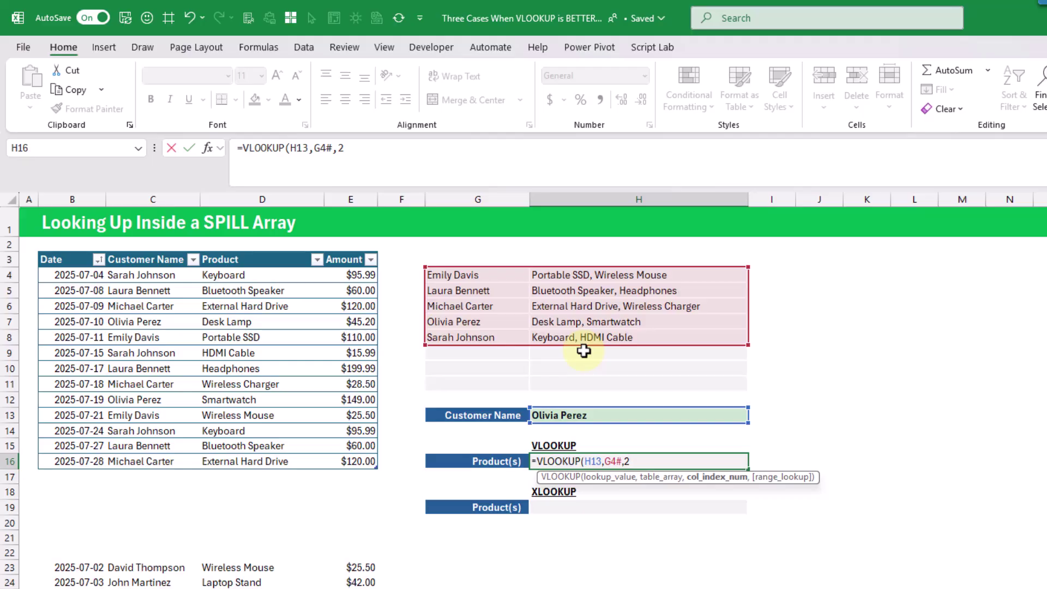
{"action": "type", "text": ","}
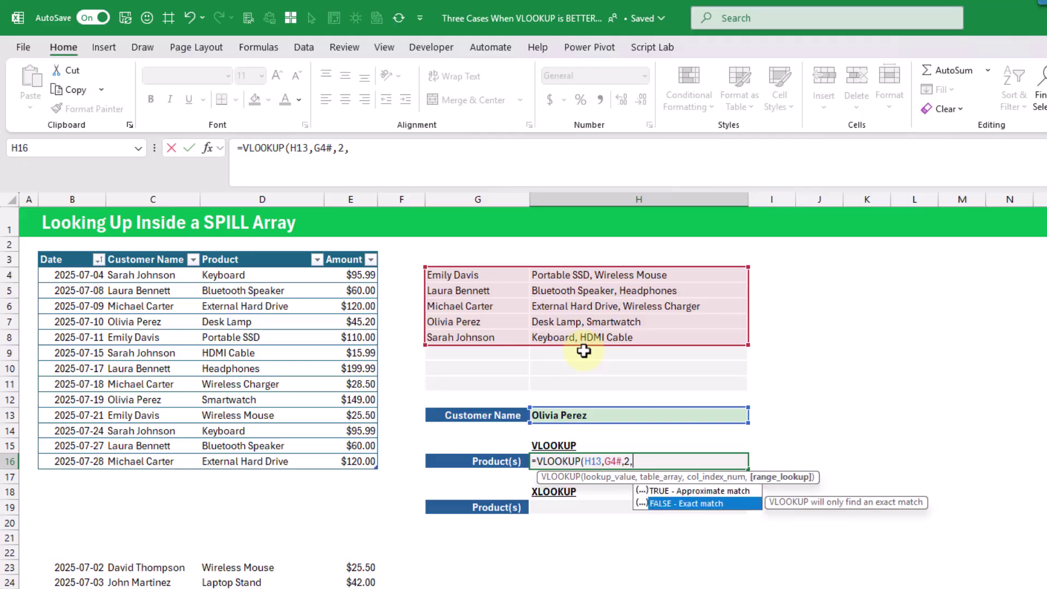
{"action": "key", "text": "Tab"}
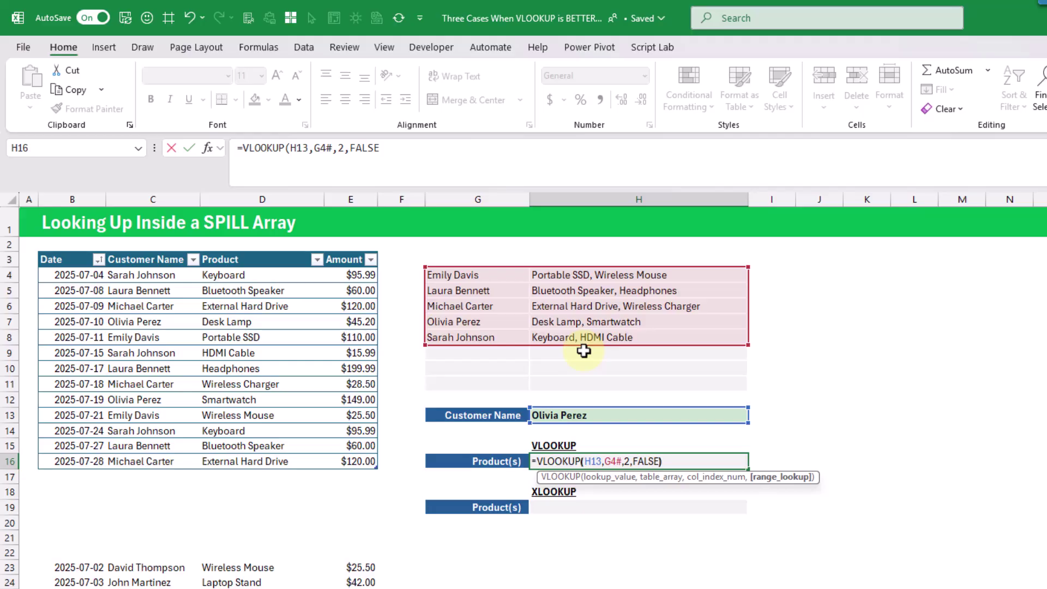
{"action": "key", "text": "Return"}
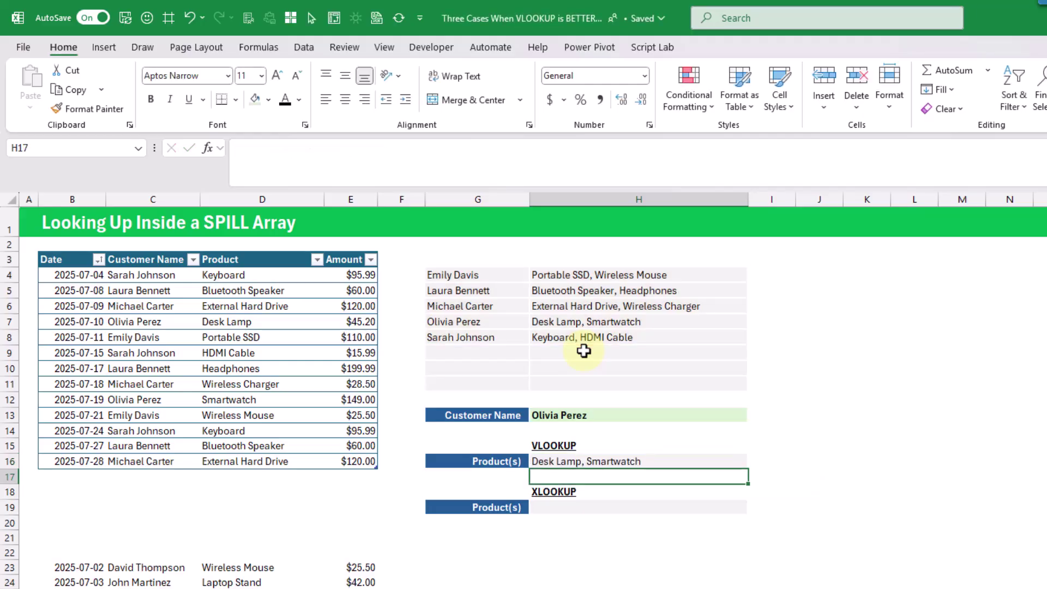
{"action": "left_click", "coordinate": [561, 461]}
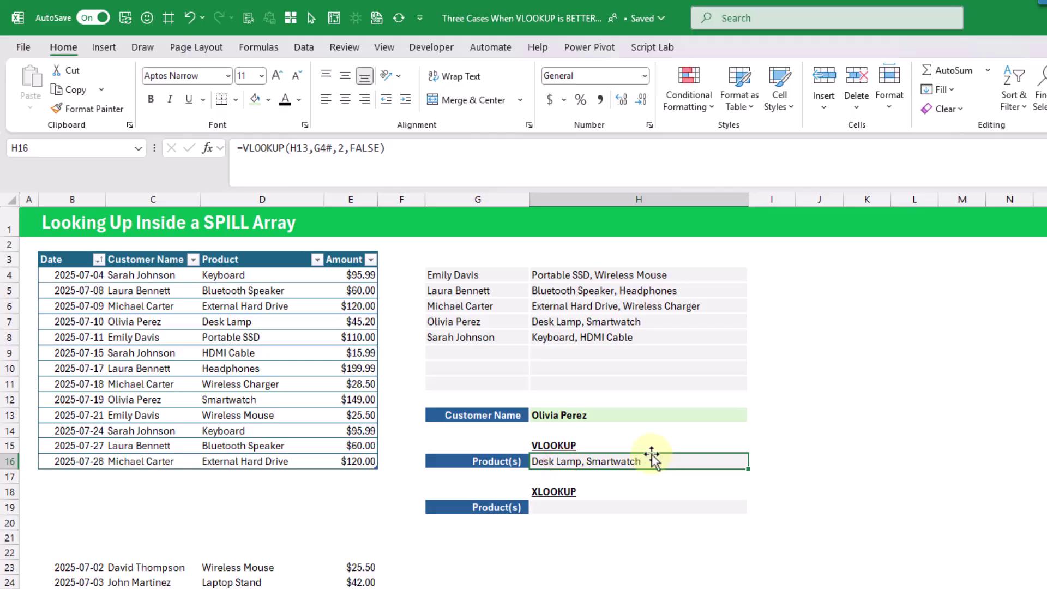
{"action": "left_click", "coordinate": [499, 320]}
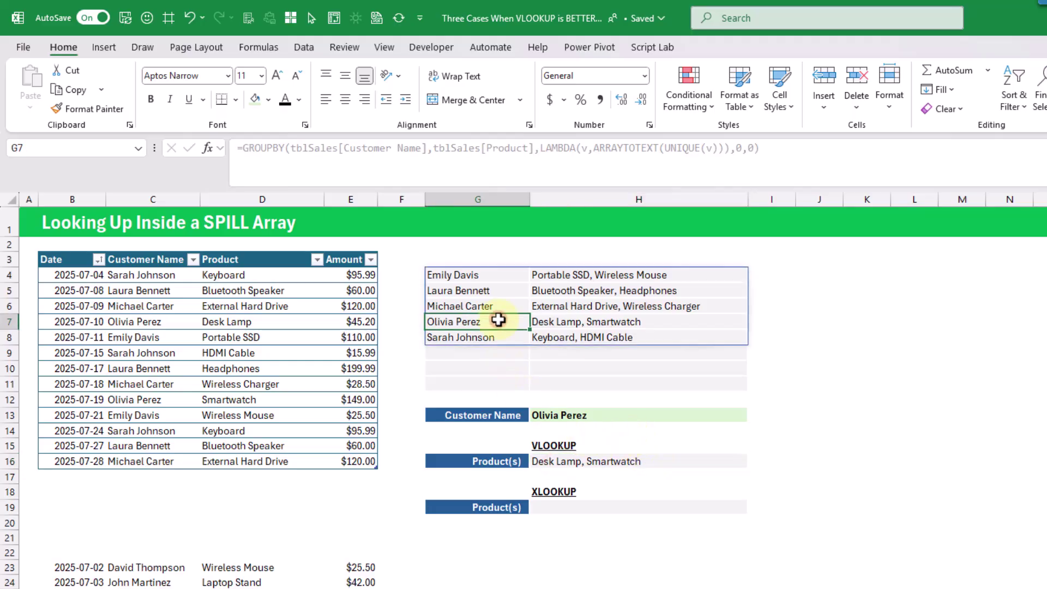
{"action": "left_click", "coordinate": [561, 322]}
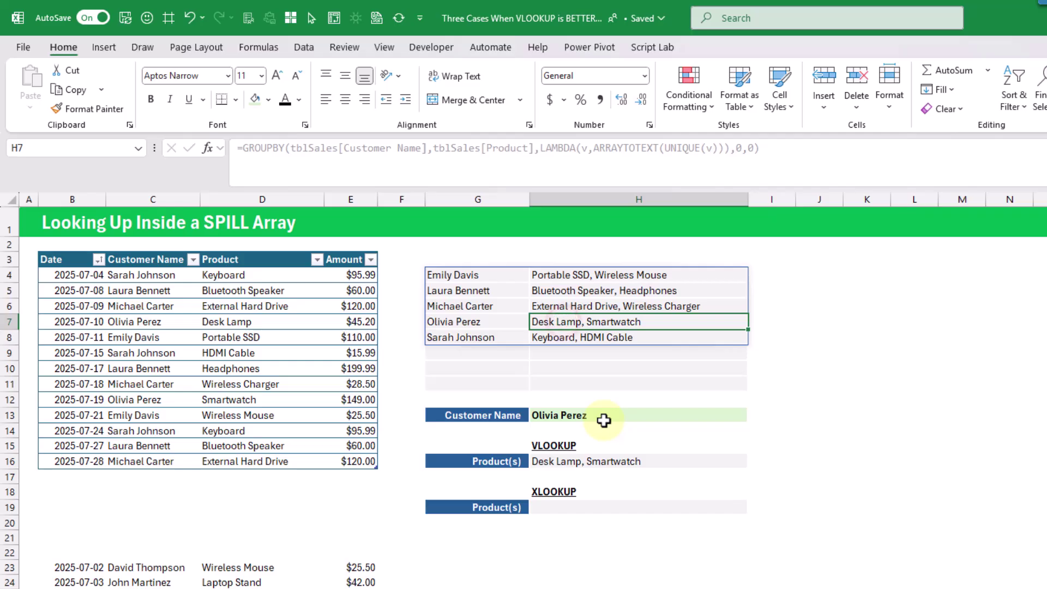
Enter =XLOOKUP(H13,G4:G8,H4:H8) in H19 to return the same customer's products
{"action": "left_click", "coordinate": [577, 506]}
{"action": "type", "text": "="}
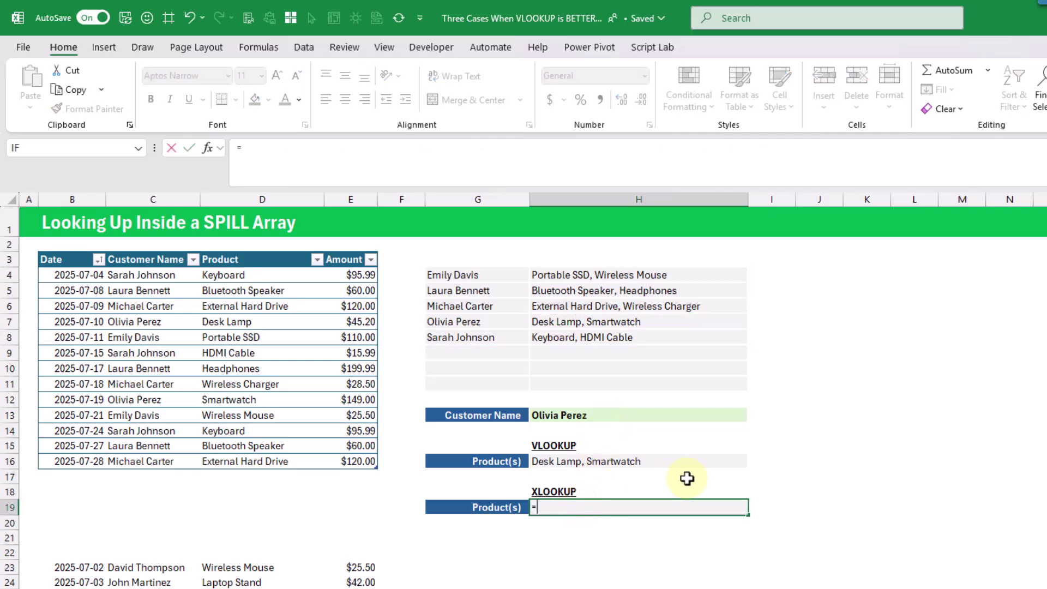
{"action": "type", "text": "XLOOKUP("}
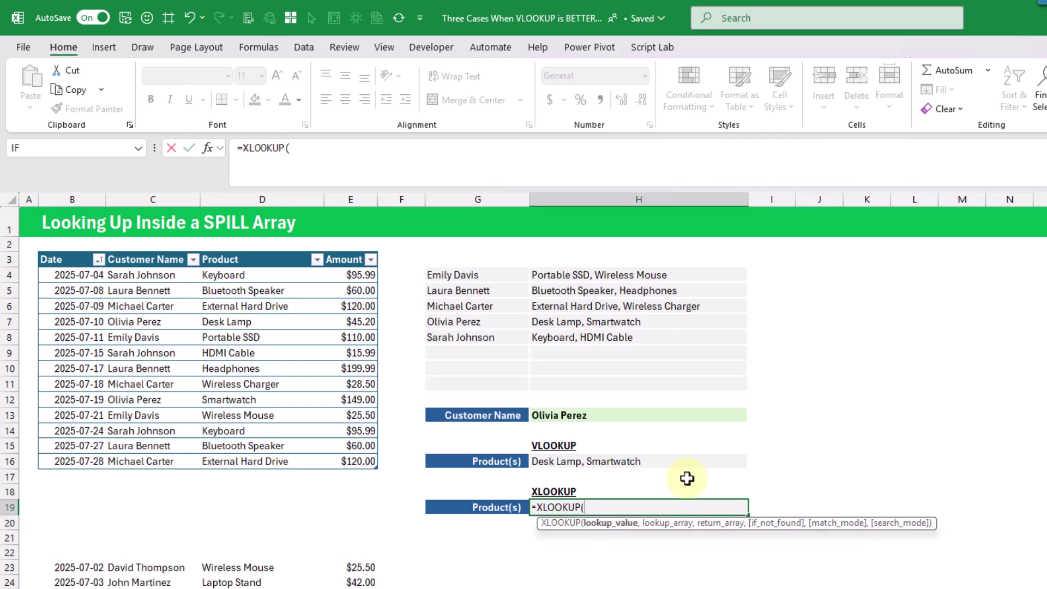
{"action": "left_click", "coordinate": [614, 412]}
{"action": "type", "text": ","}
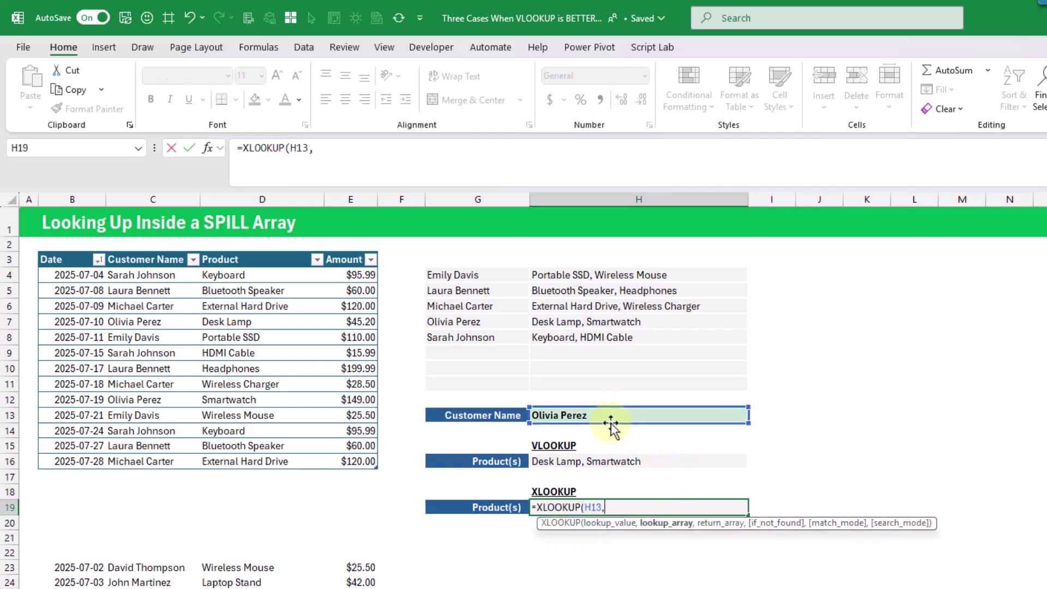
{"action": "left_click_drag", "start_coordinate": [502, 272], "coordinate": [500, 339]}
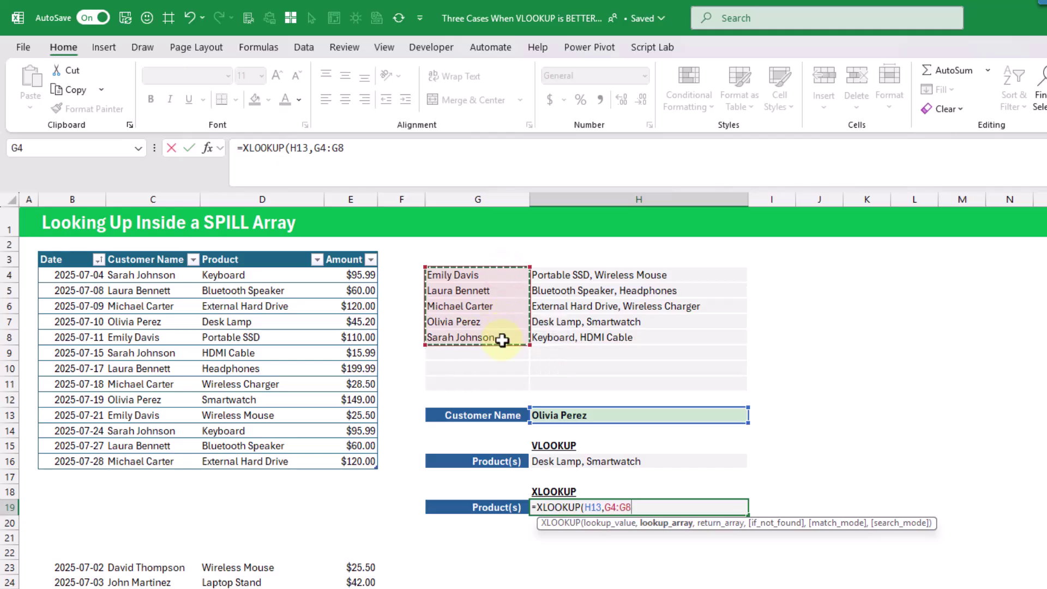
{"action": "type", "text": ","}
{"action": "left_click_drag", "start_coordinate": [607, 274], "coordinate": [609, 341]}
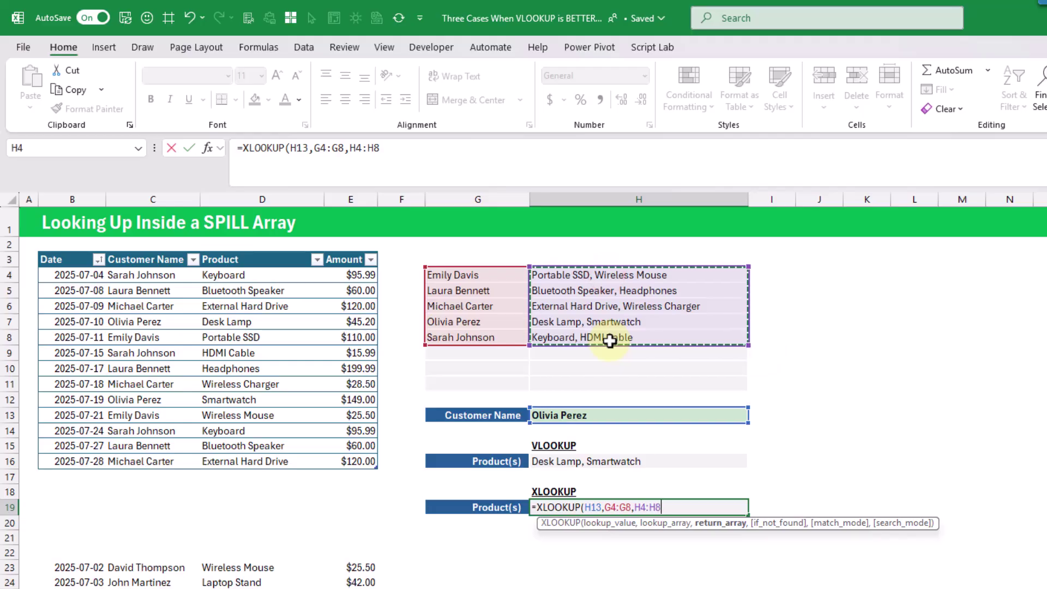
{"action": "type", "text": ")"}
{"action": "key", "text": "Return"}
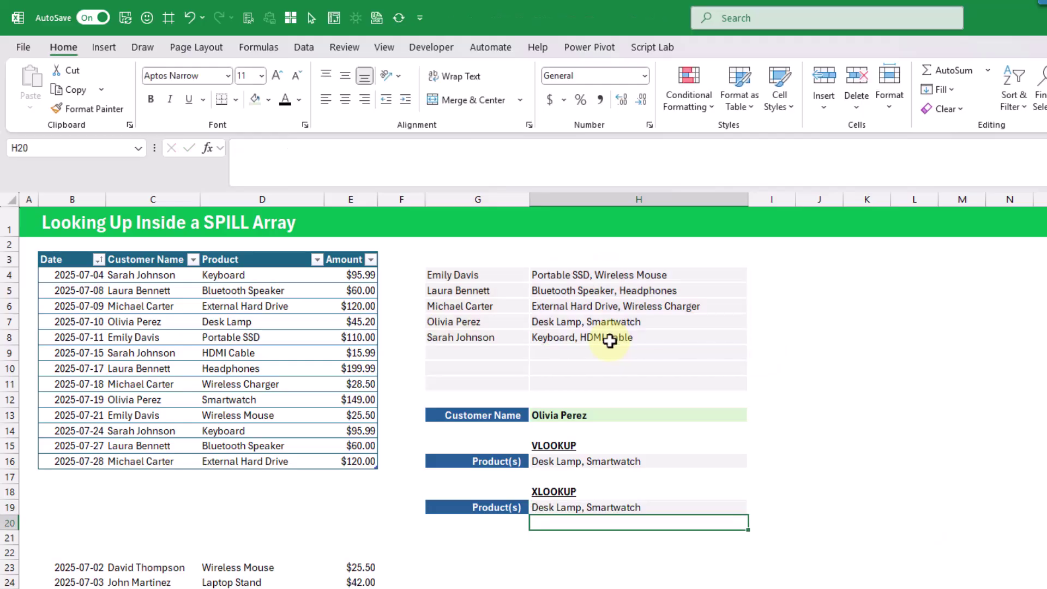
{"action": "left_click", "coordinate": [613, 506]}
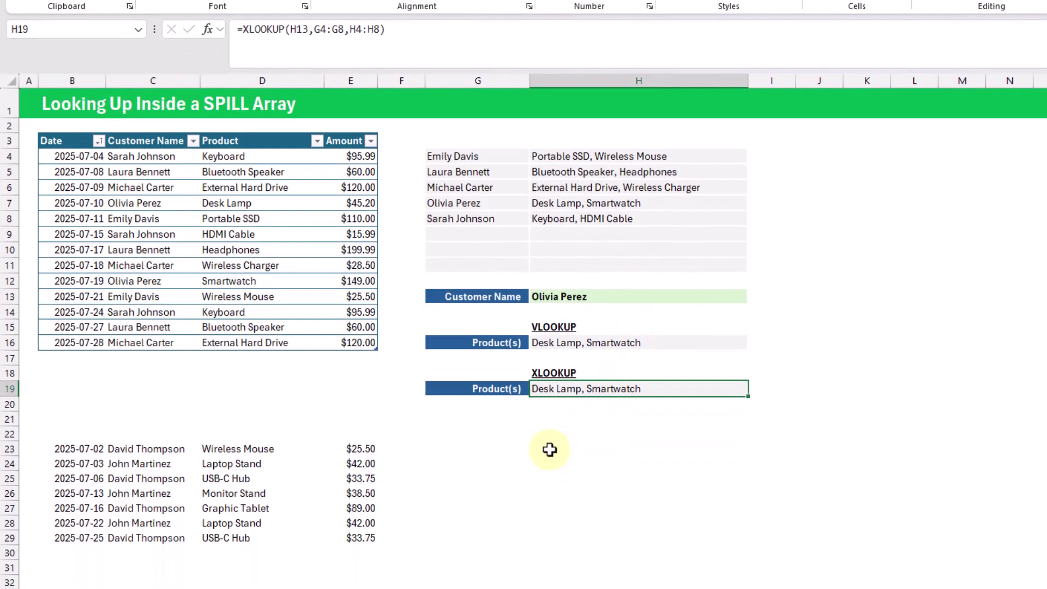
Append the extra sales rows in B23:E29 to the sales table by moving them directly beneath it, starting at B17
{"action": "left_click_drag", "start_coordinate": [79, 448], "coordinate": [330, 531]}
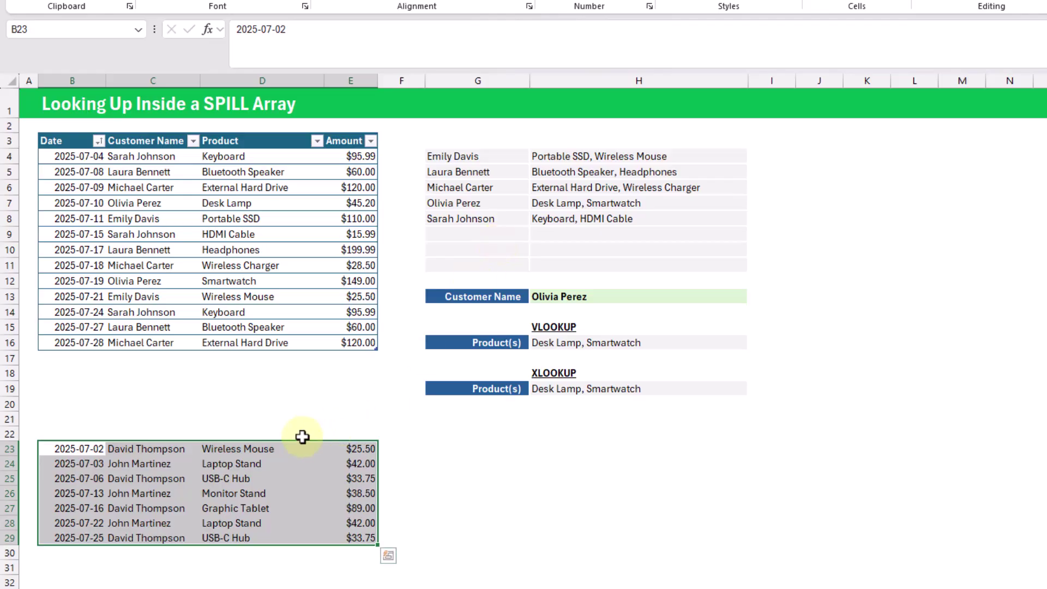
{"action": "left_click_drag", "start_coordinate": [303, 443], "coordinate": [299, 358]}
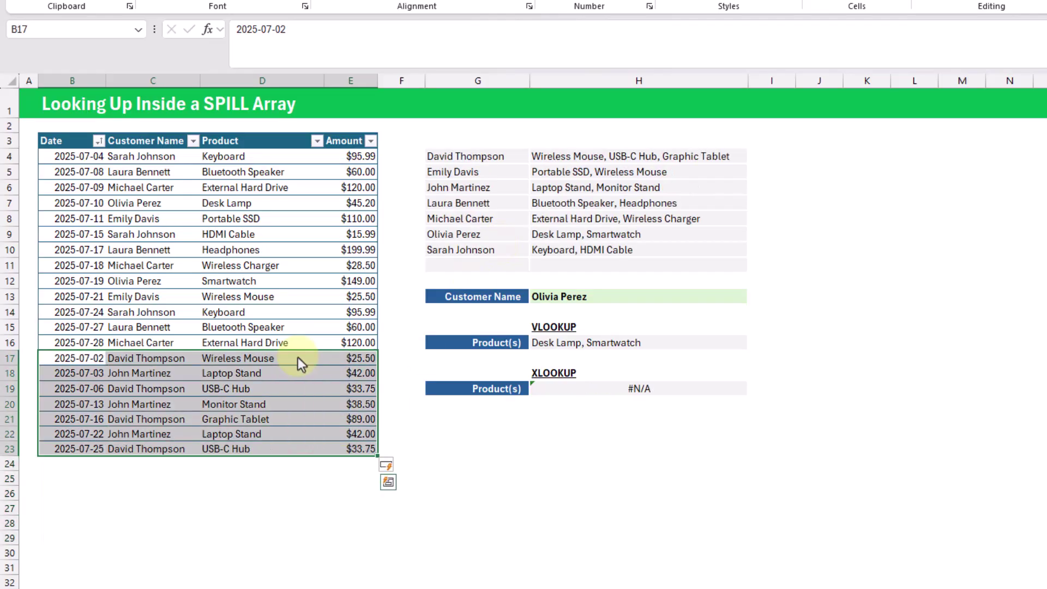
{"action": "left_click", "coordinate": [496, 156]}
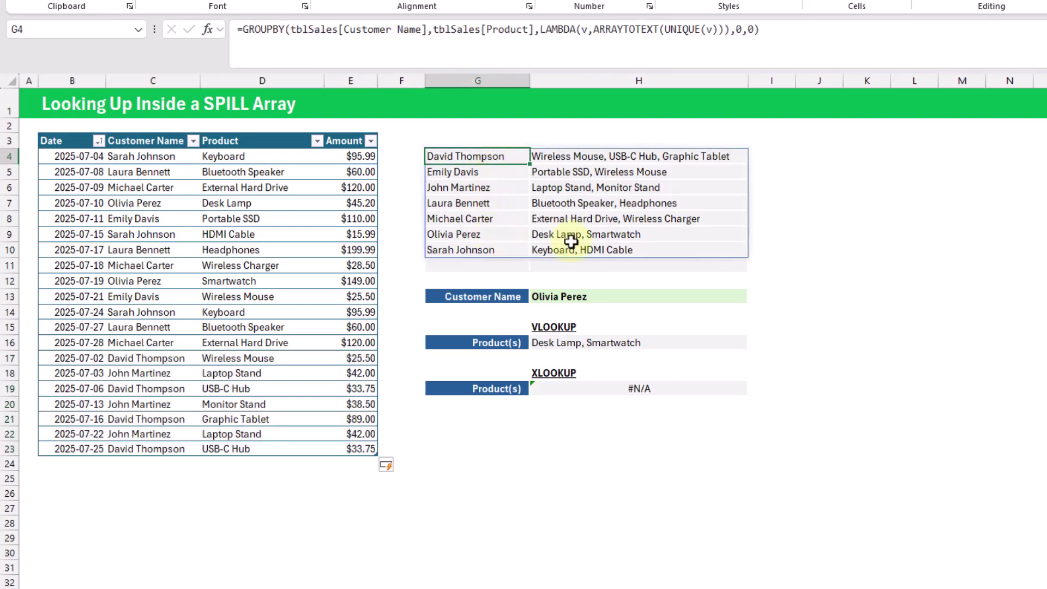
Compare the ranges referenced by the VLOOKUP in H16 and the XLOOKUP in H19 with the extent of the GROUPBY spill
{"action": "left_click", "coordinate": [565, 343]}
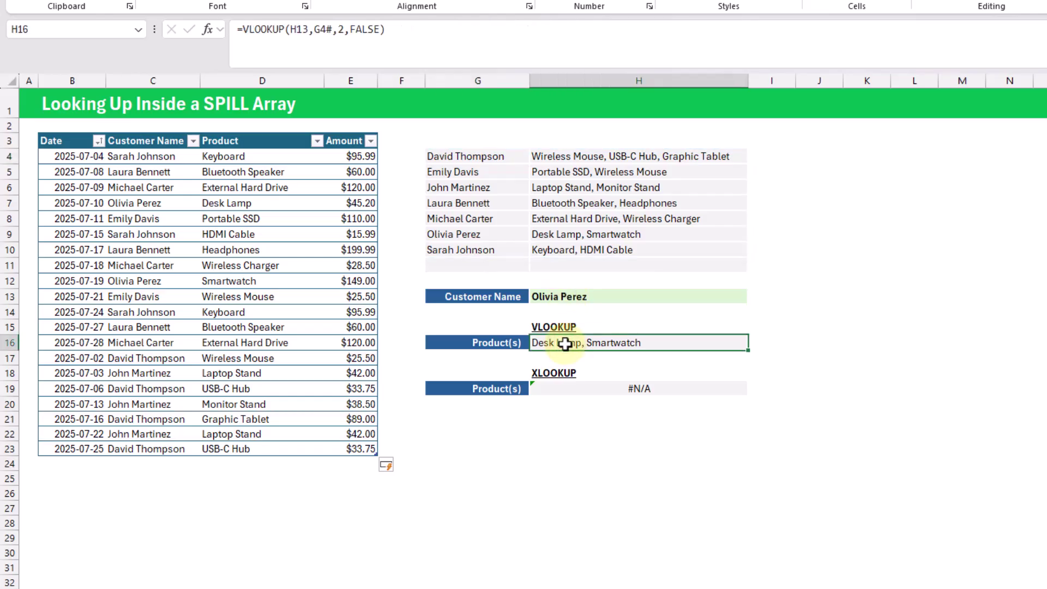
{"action": "left_click", "coordinate": [530, 49]}
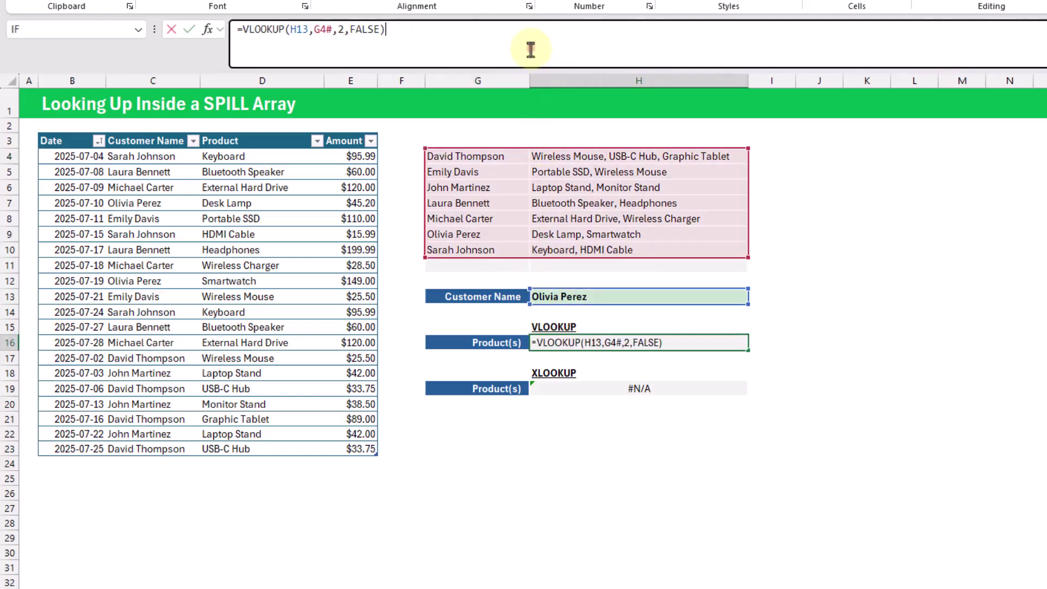
{"action": "left_click", "coordinate": [188, 29]}
{"action": "left_click", "coordinate": [555, 387]}
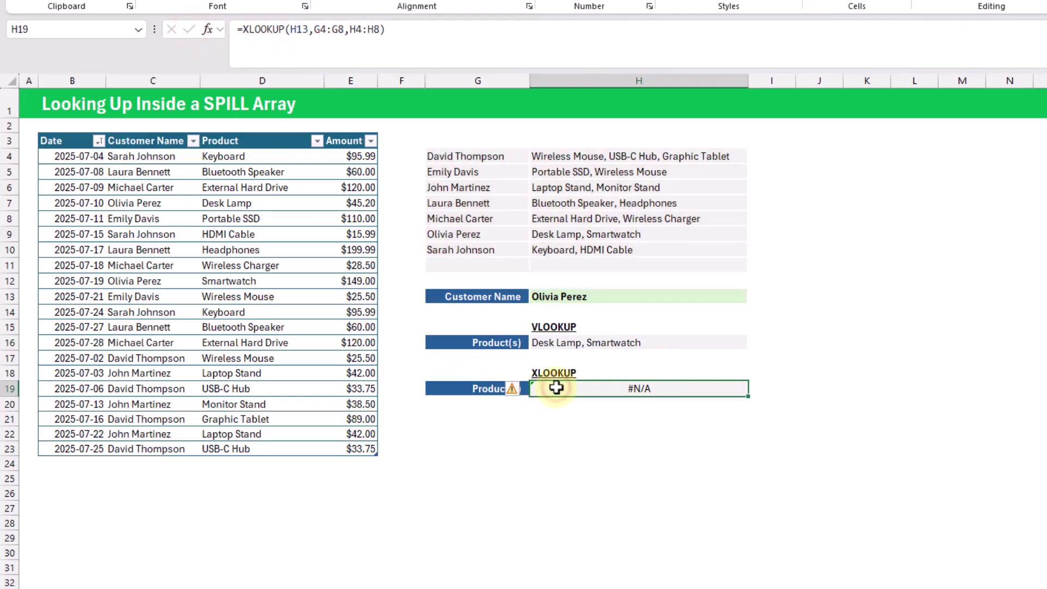
{"action": "left_click", "coordinate": [429, 34]}
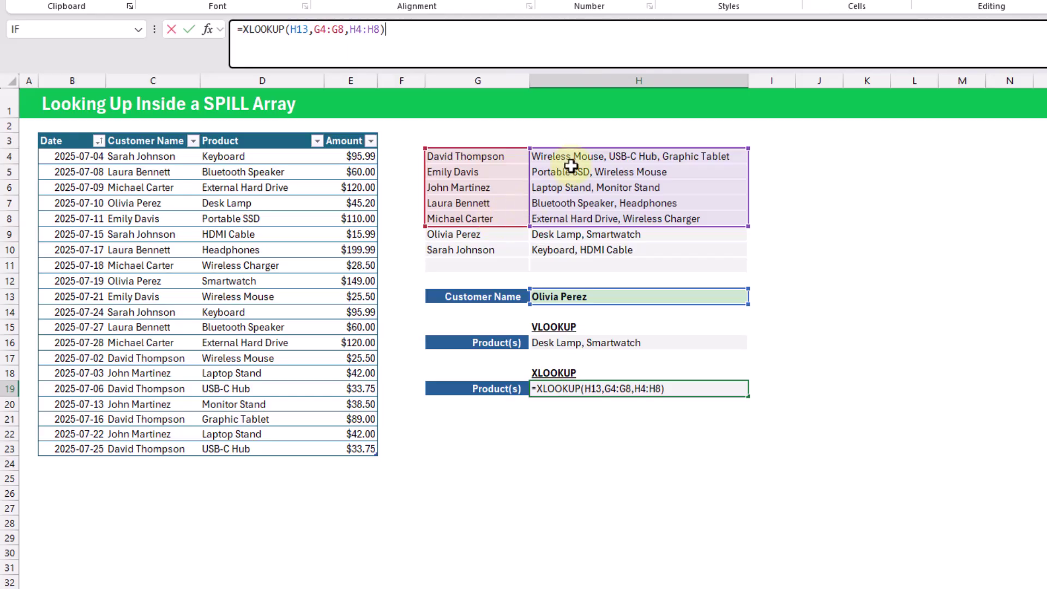
{"action": "key", "text": "Return"}
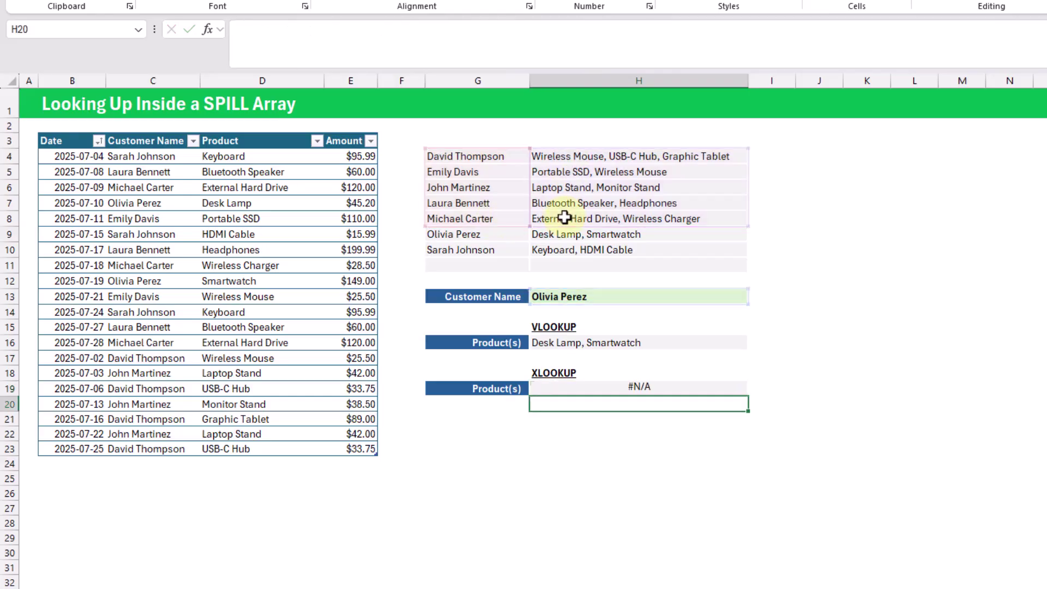
Replace the lookup array G4:G8 in the H19 XLOOKUP formula with CHOOSECOLS(G4#,1)
{"action": "left_click", "coordinate": [560, 388]}
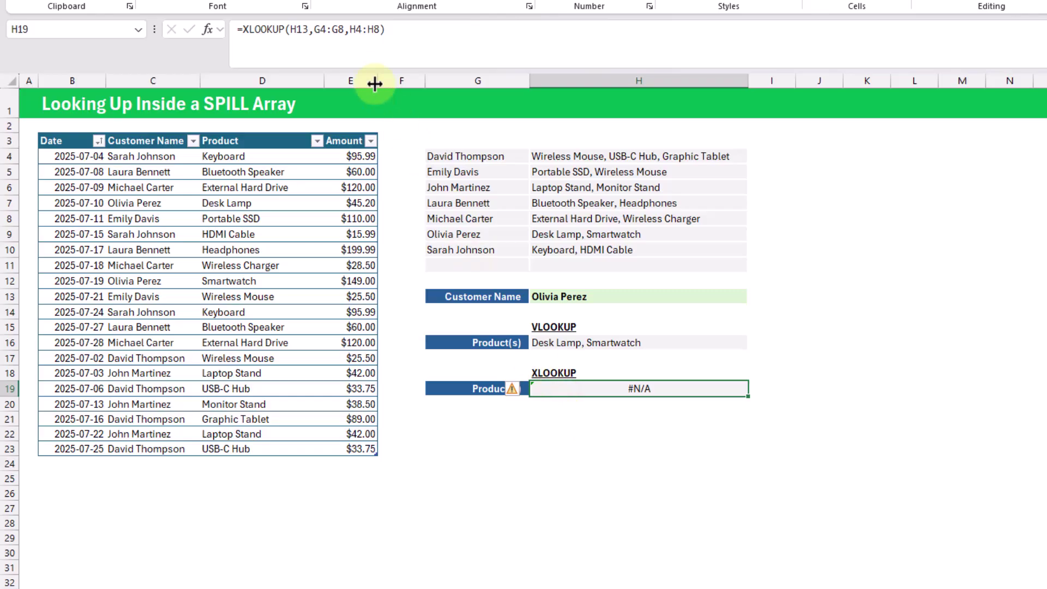
{"action": "left_click", "coordinate": [369, 53]}
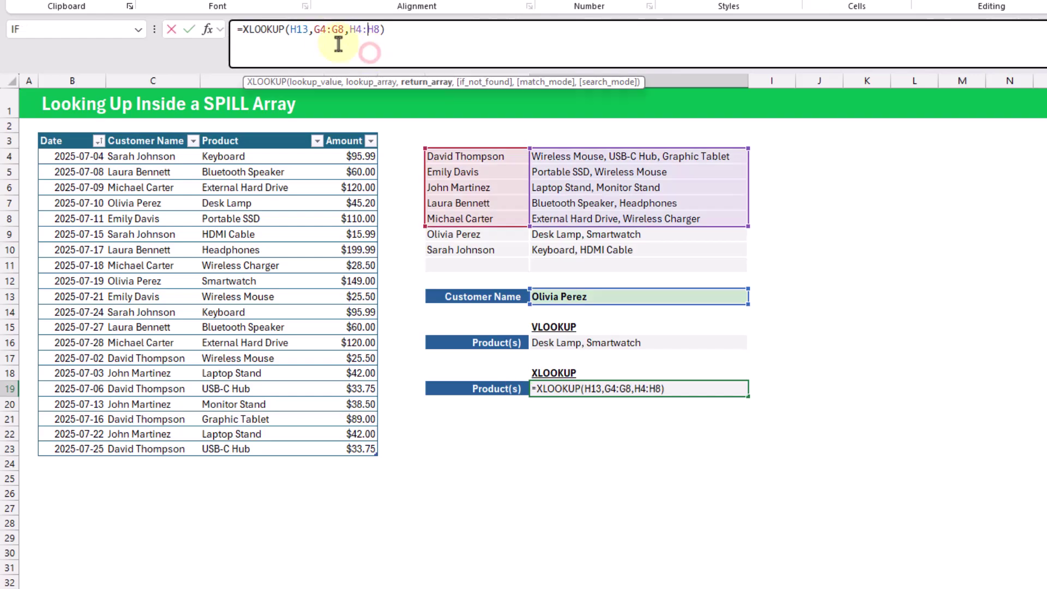
{"action": "double_click", "coordinate": [316, 28]}
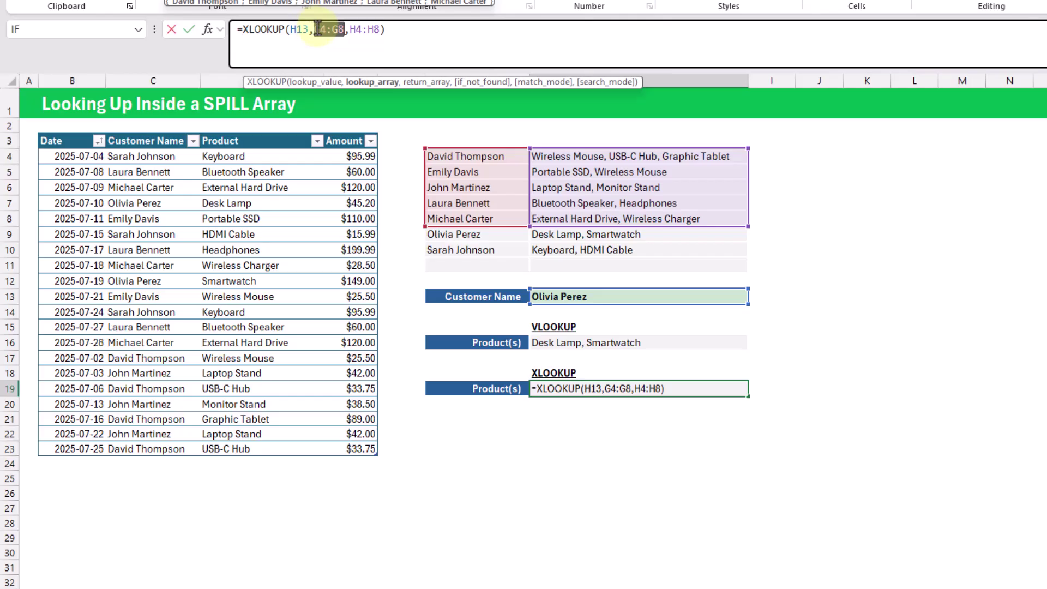
{"action": "type", "text": "cho"}
{"action": "key", "text": "Down"}
{"action": "key", "text": "Tab"}
{"action": "left_click_drag", "start_coordinate": [461, 157], "coordinate": [593, 248]}
{"action": "type", "text": ",1)"}
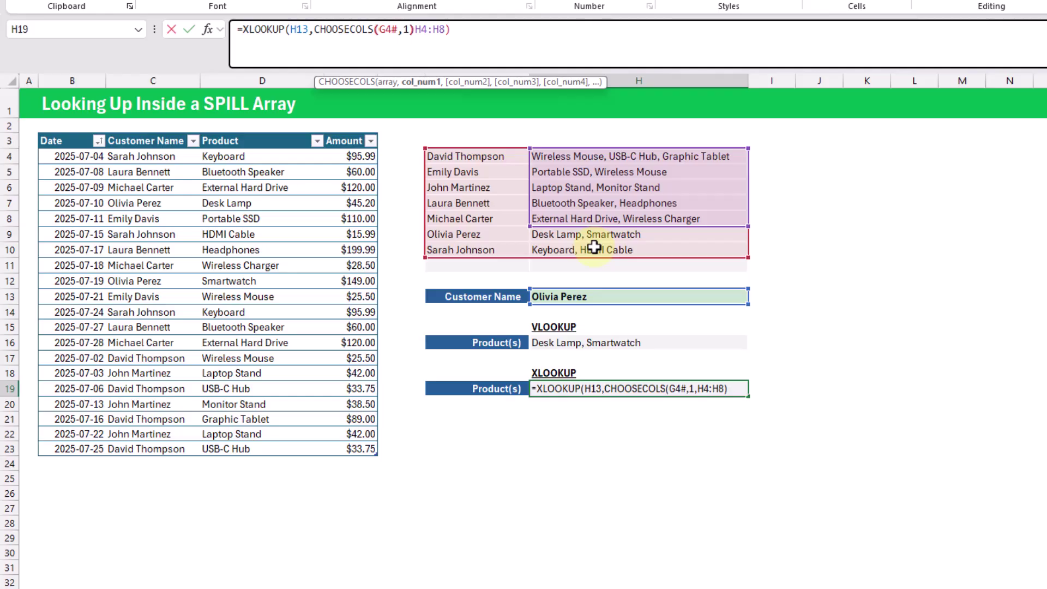
{"action": "type", "text": ","}
Replace the return array H4:H8 in the H19 XLOOKUP formula with CHOOSECOLS(G4#,2)
{"action": "left_click_drag", "start_coordinate": [422, 29], "coordinate": [448, 29]}
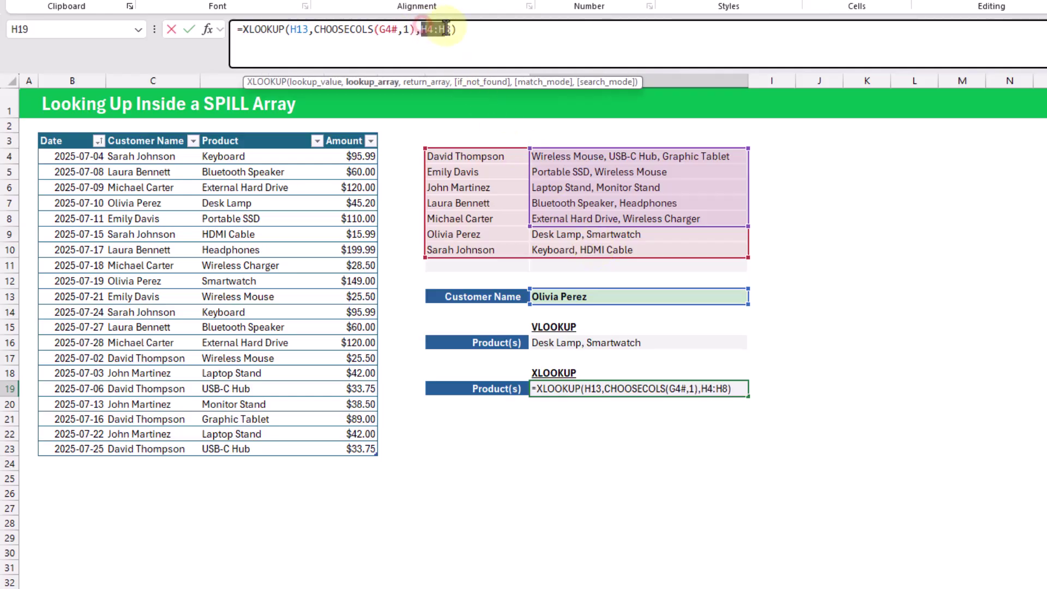
{"action": "key", "text": "BackSpace"}
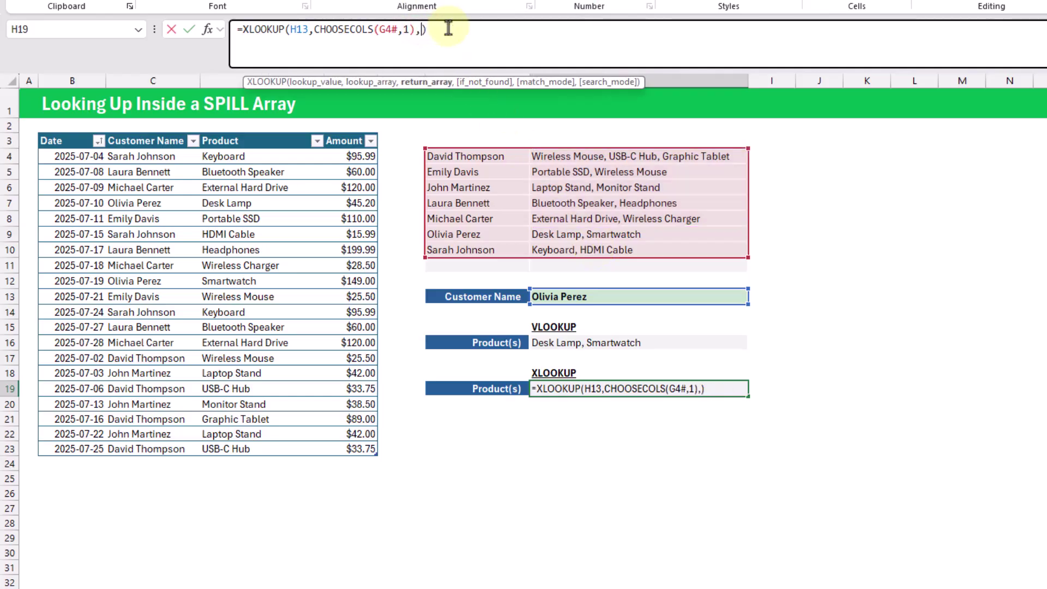
{"action": "type", "text": "cho"}
{"action": "key", "text": "Down"}
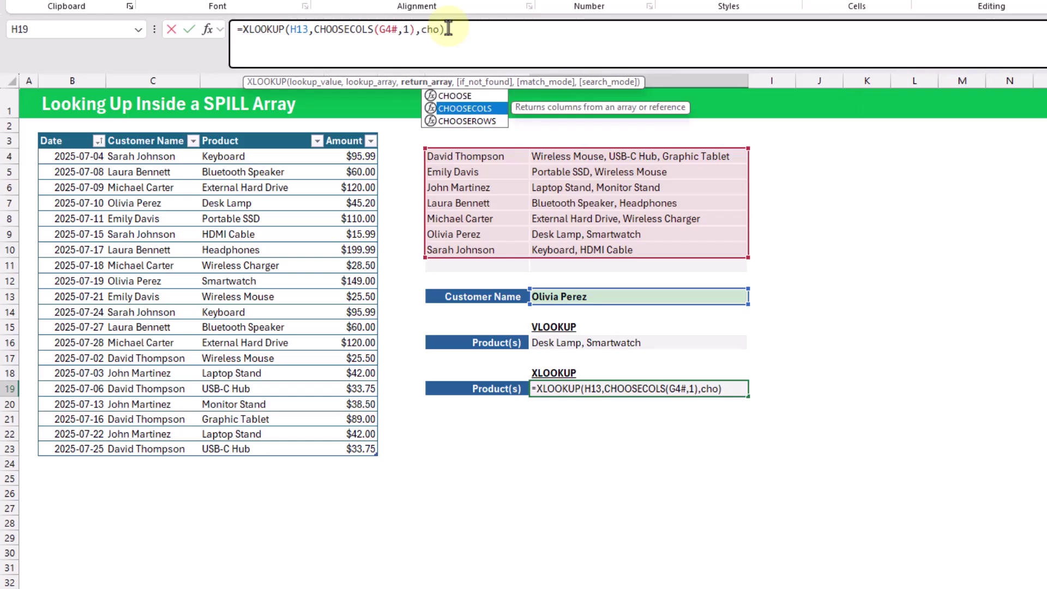
{"action": "key", "text": "Tab"}
{"action": "left_click_drag", "start_coordinate": [512, 158], "coordinate": [596, 238]}
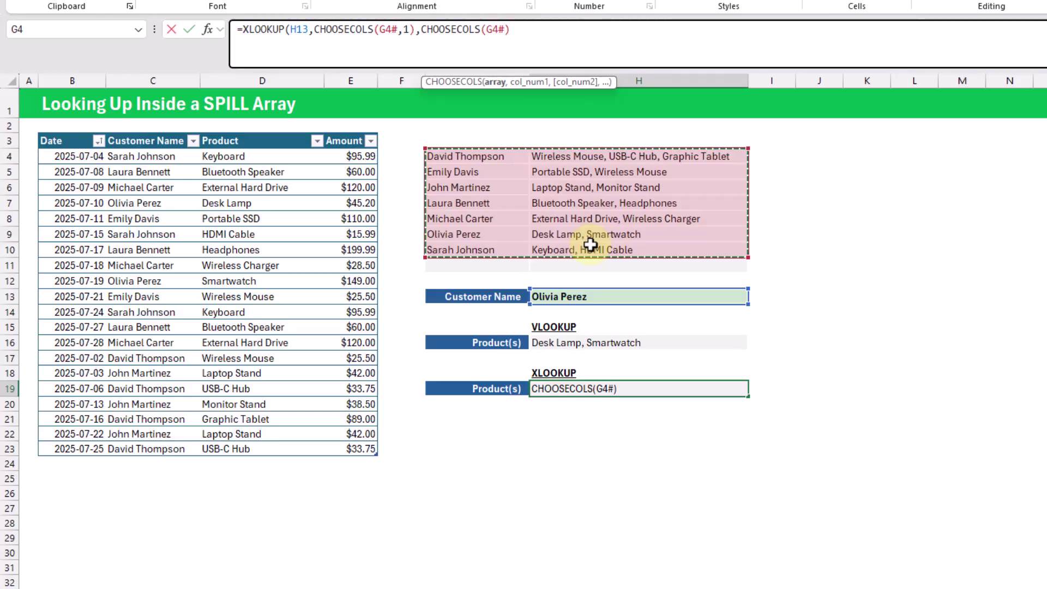
{"action": "type", "text": ",2"}
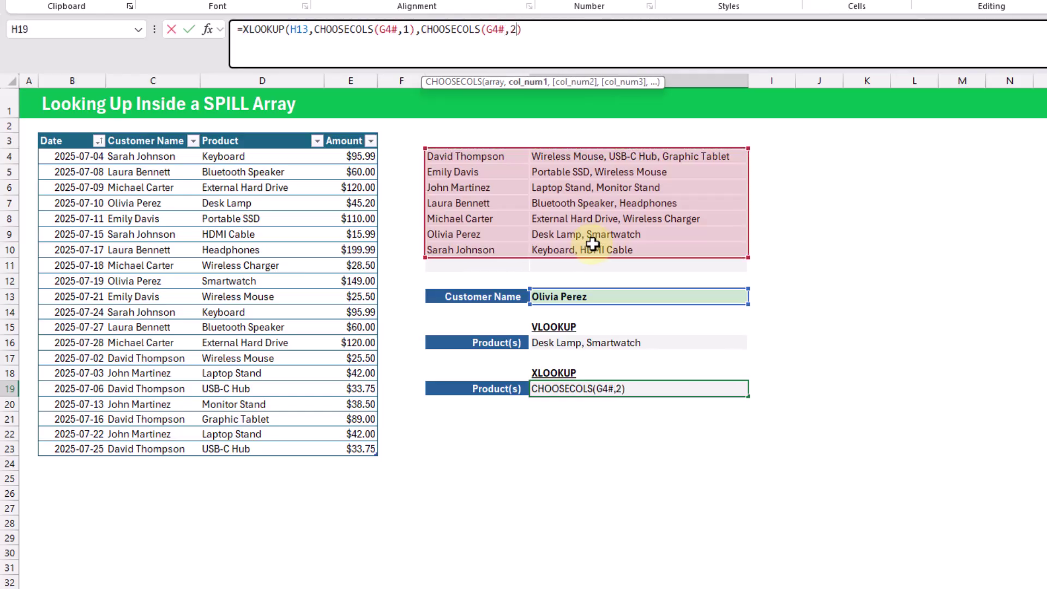
{"action": "type", "text": ")"}
{"action": "key", "text": "Return"}
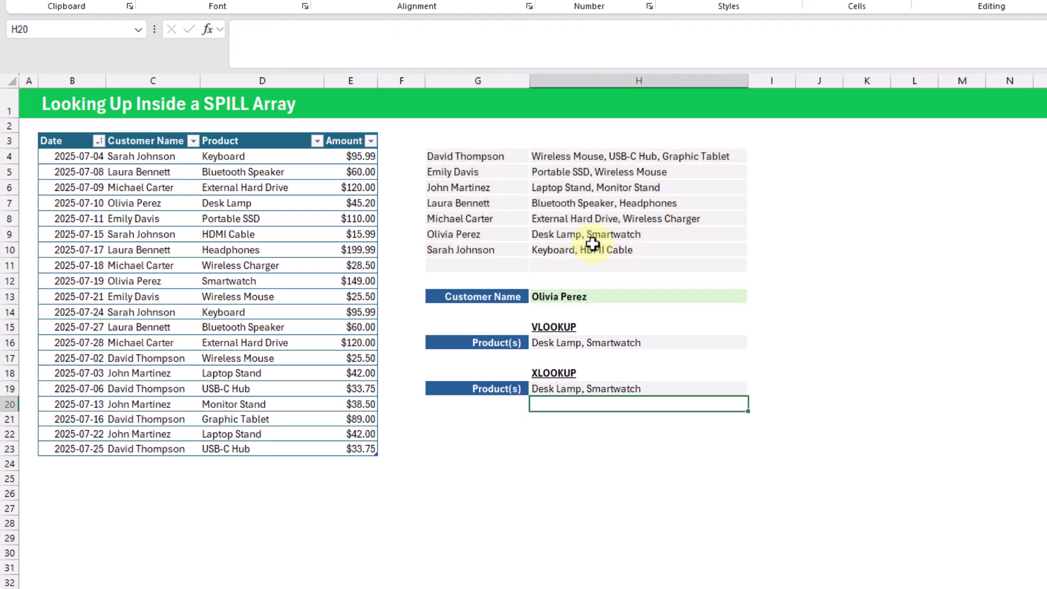
Compare the CHOOSECOLS-based XLOOKUP formula in H19 with the VLOOKUP formula in H16
{"action": "left_click", "coordinate": [580, 389]}
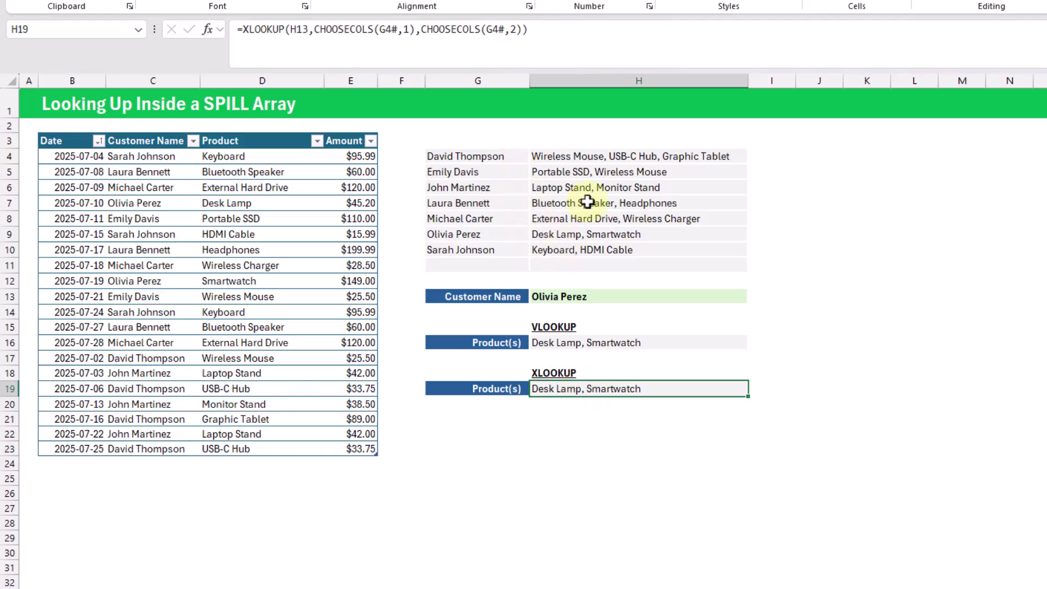
{"action": "left_click", "coordinate": [562, 342]}
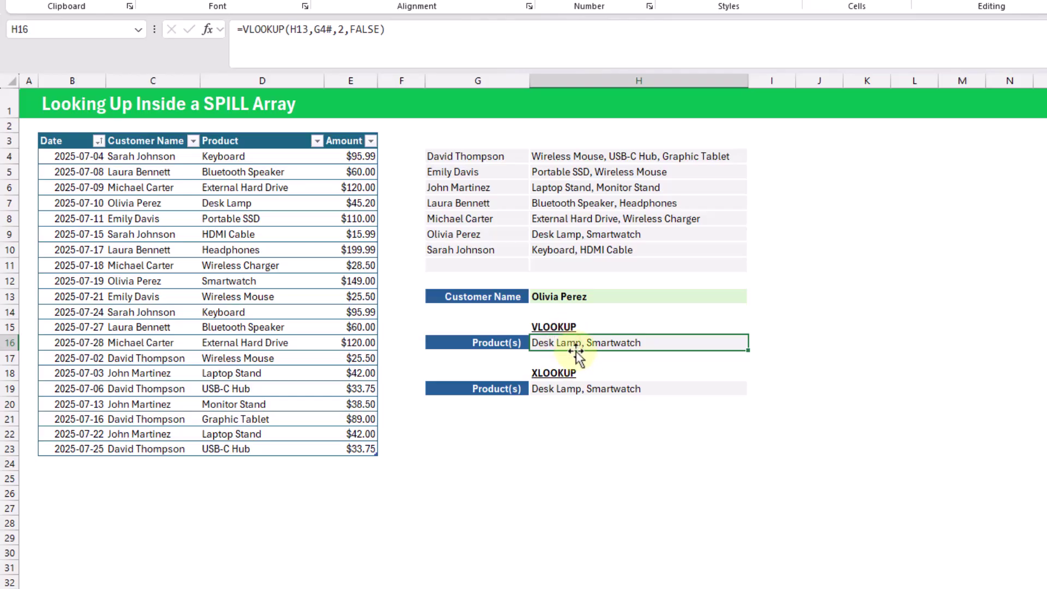
{"action": "left_click", "coordinate": [562, 388]}
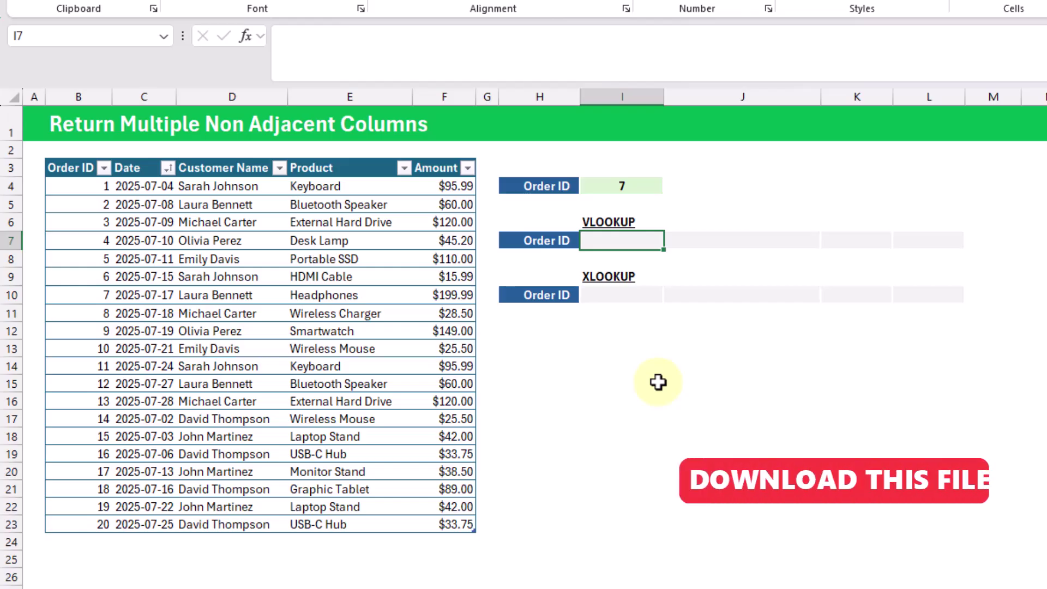
Enter =XLOOKUP(I4,tblSales2[Order ID],tblSales2[[Date]:[Amount]]) in I10 to return every column from Date to Amount for the order
{"action": "left_click", "coordinate": [621, 292]}
{"action": "type", "text": "=xl"}
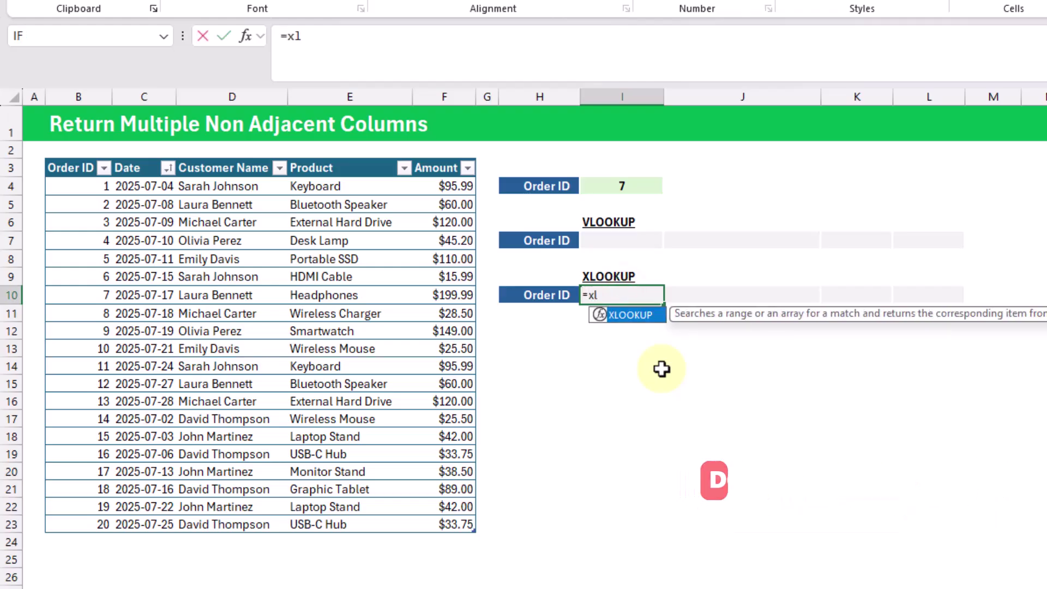
{"action": "key", "text": "Tab"}
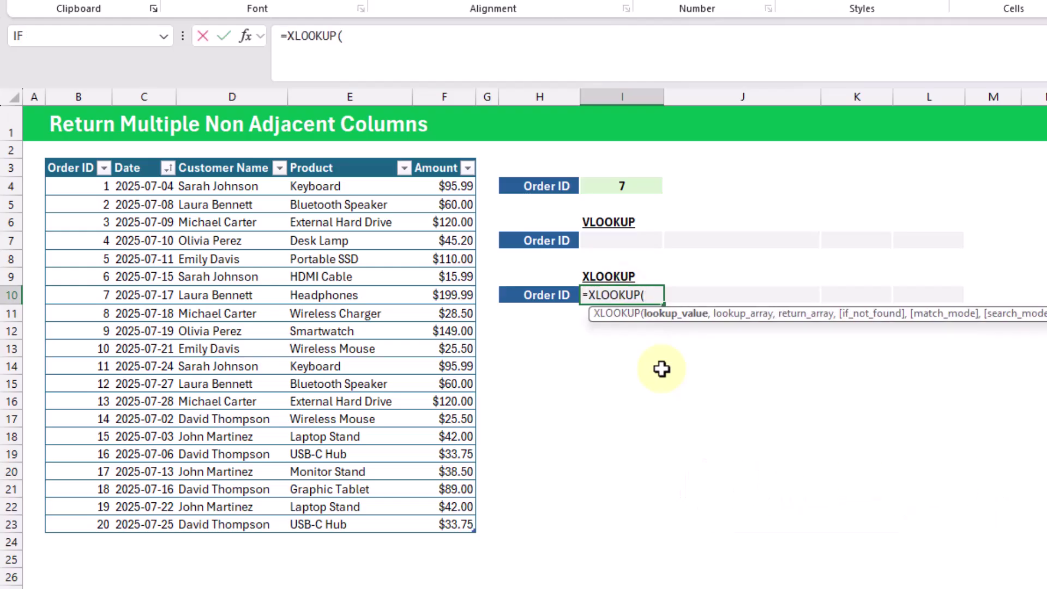
{"action": "left_click", "coordinate": [619, 185]}
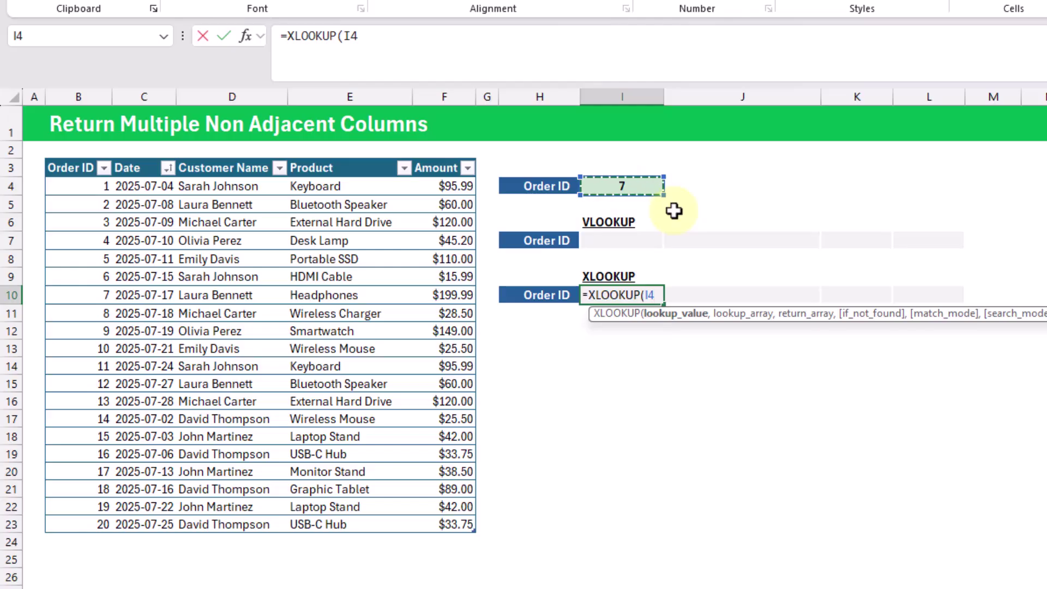
{"action": "type", "text": ","}
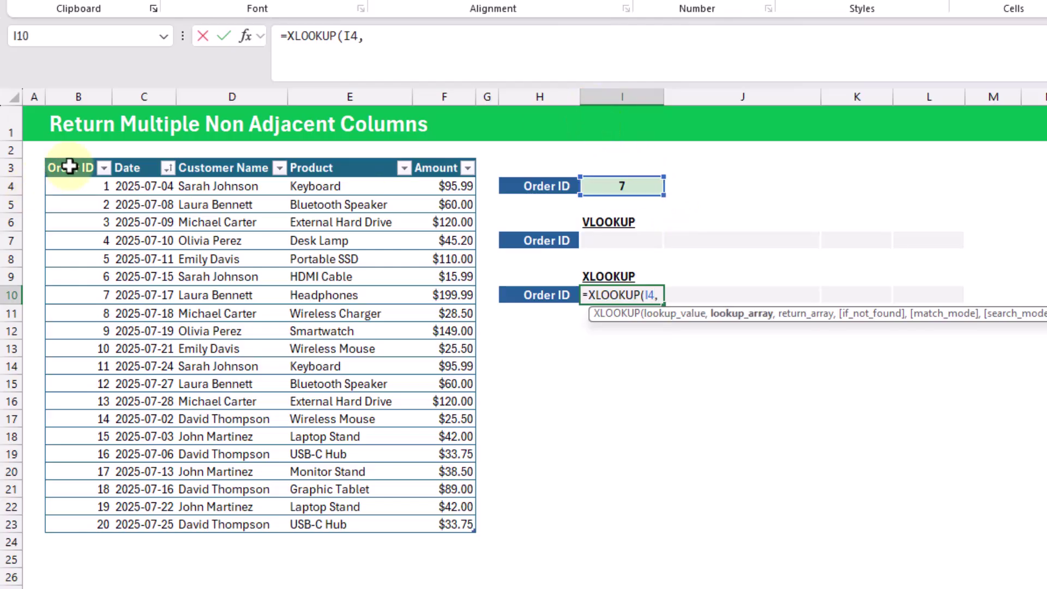
{"action": "left_click", "coordinate": [70, 156]}
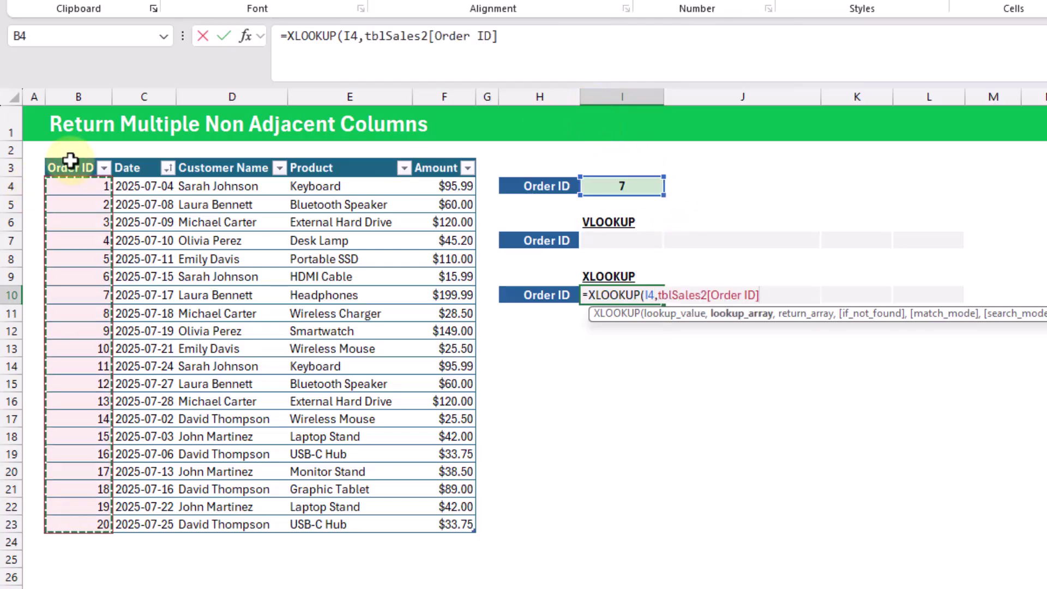
{"action": "type", "text": ","}
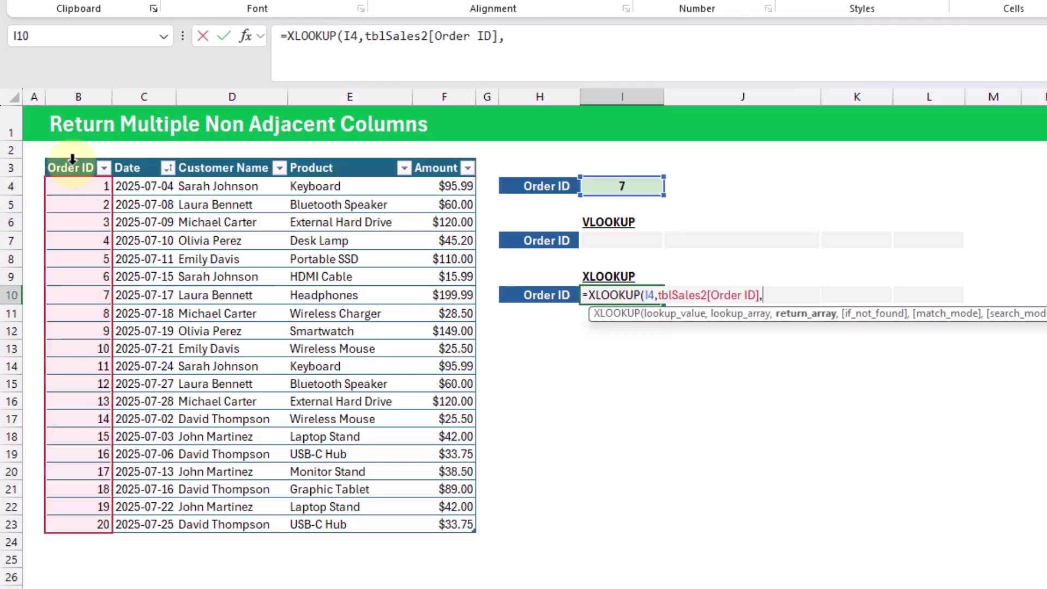
{"action": "left_click", "coordinate": [144, 159]}
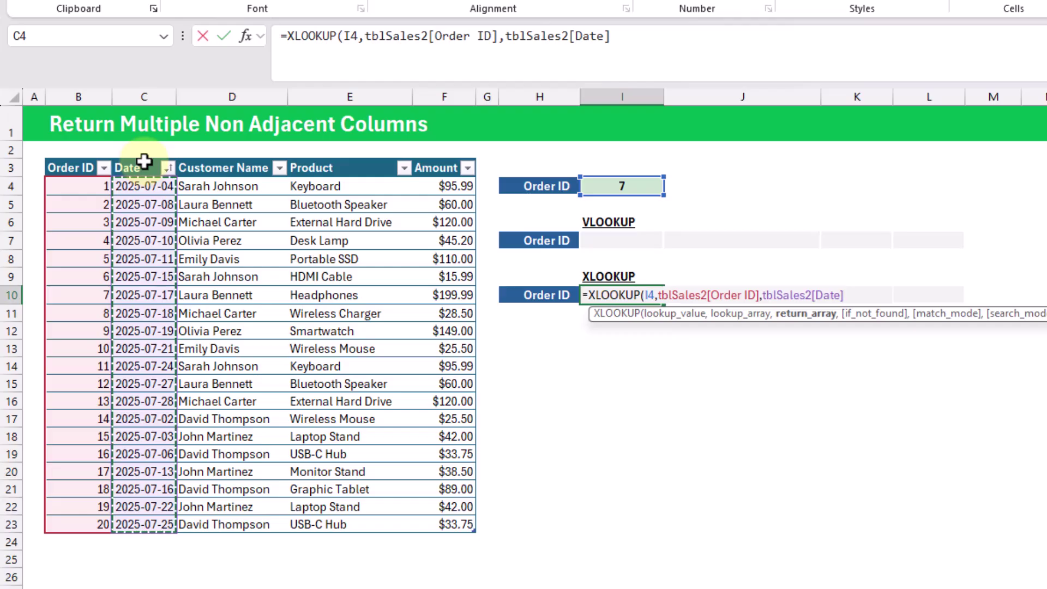
{"action": "left_click", "coordinate": [144, 157]}
{"action": "left_click_drag", "start_coordinate": [143, 161], "coordinate": [428, 168]}
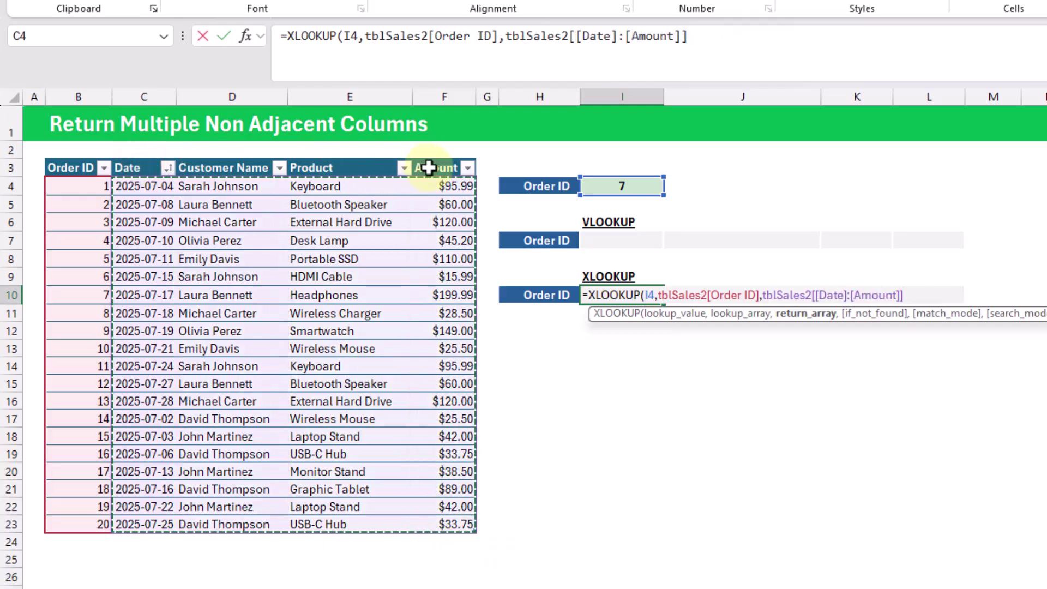
{"action": "key", "text": "Return"}
{"action": "key", "text": "Up"}
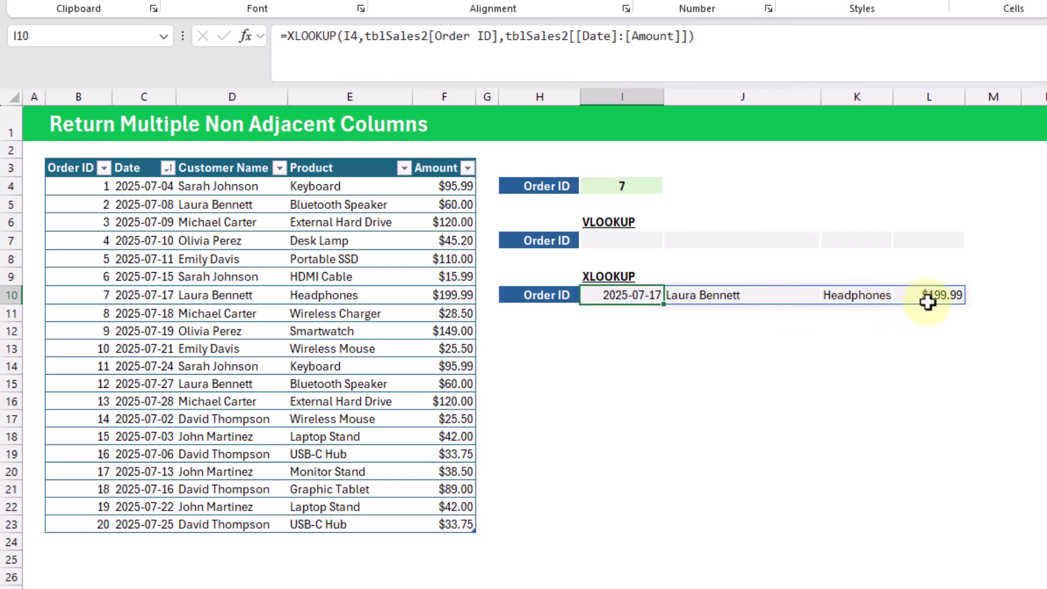
Enter =VLOOKUP(I4,tblSales2,{2,3,4,5},FALSE) in I7 to return the order's date, customer, product and amount
{"action": "left_click", "coordinate": [628, 242]}
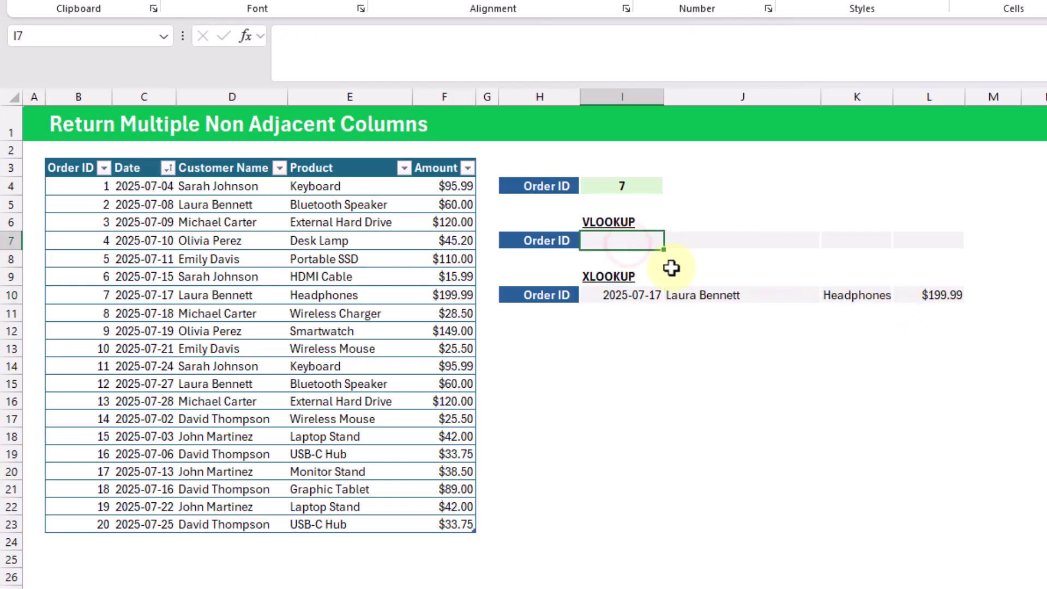
{"action": "type", "text": "=vl"}
{"action": "key", "text": "Tab"}
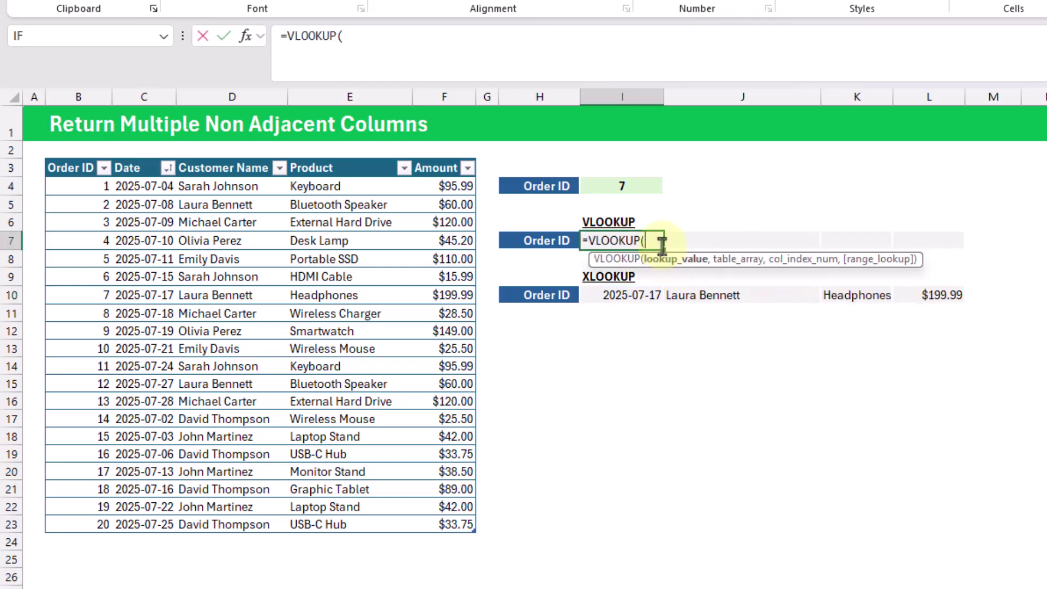
{"action": "left_click", "coordinate": [627, 186]}
{"action": "type", "text": ","}
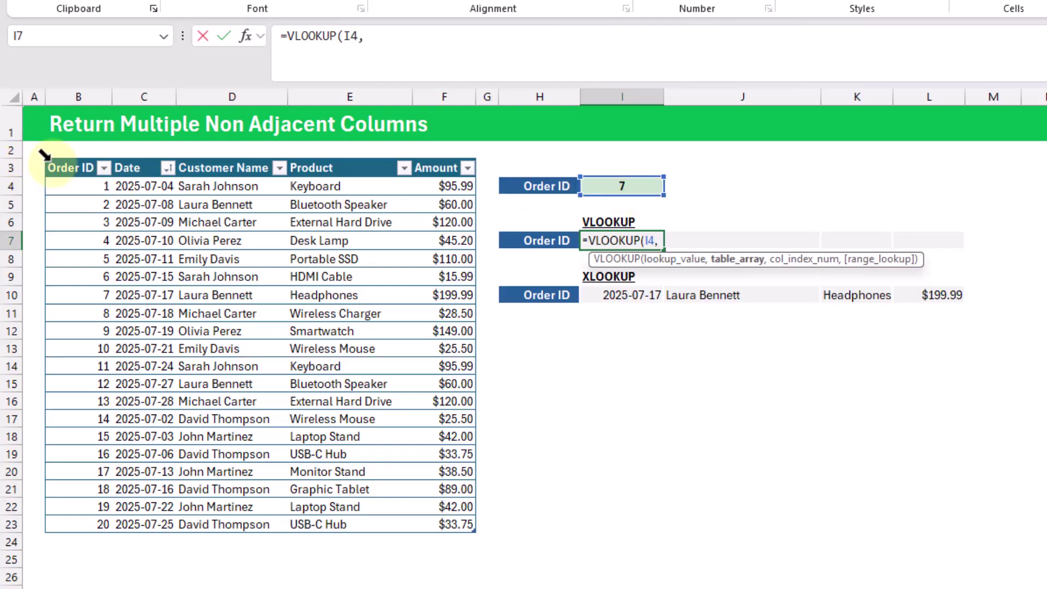
{"action": "left_click", "coordinate": [47, 165]}
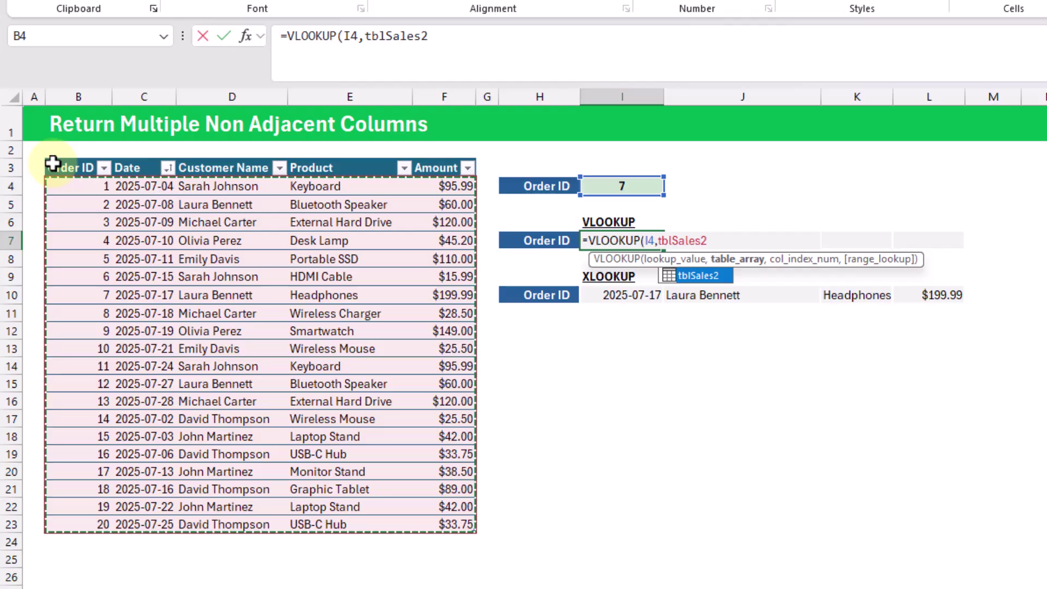
{"action": "type", "text": ",{"}
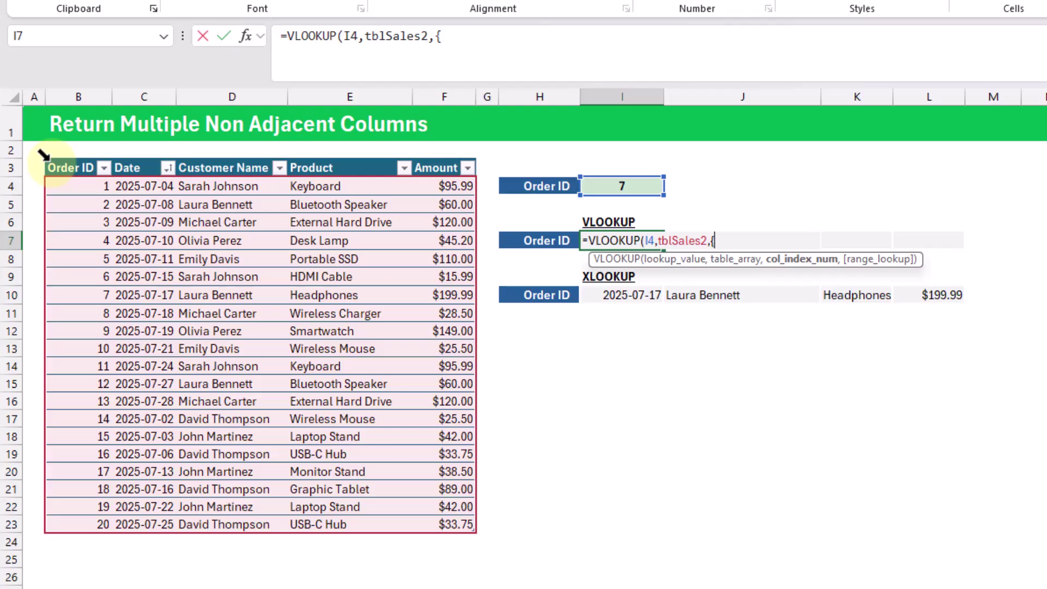
{"action": "type", "text": "2,3,4,5},"}
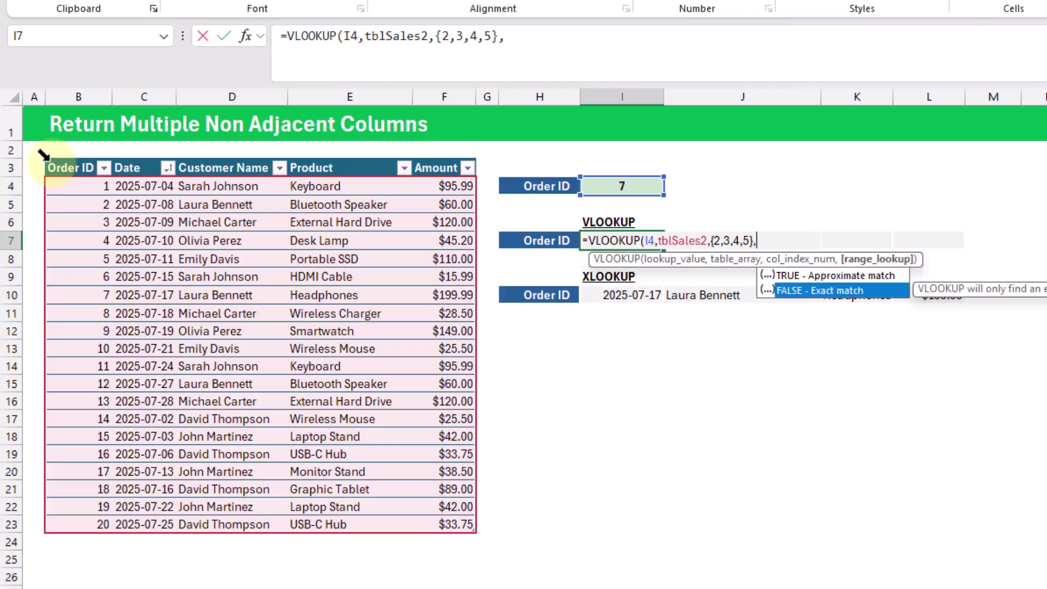
{"action": "key", "text": "Tab"}
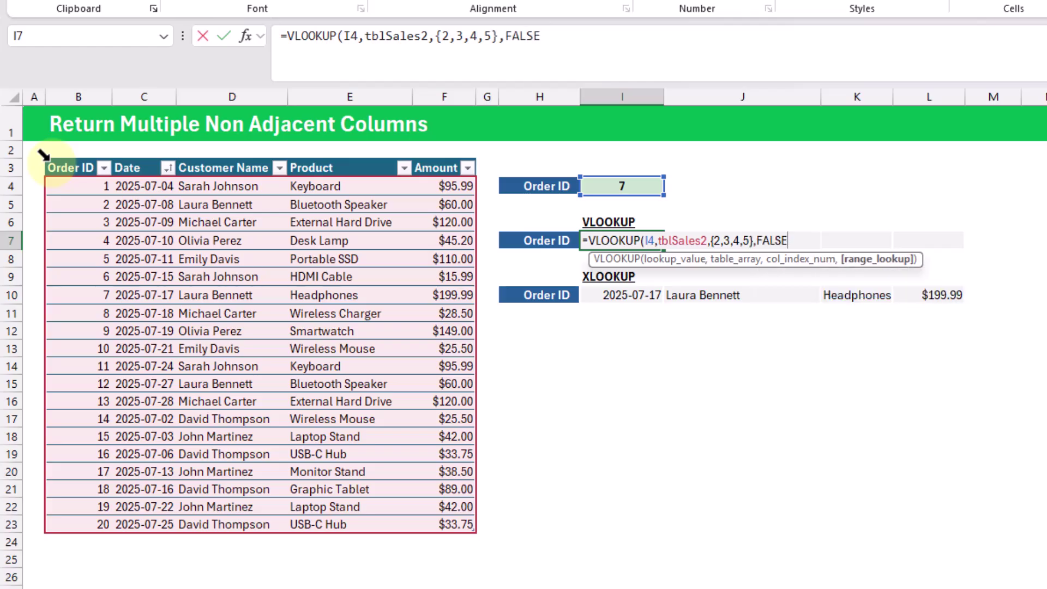
{"action": "type", "text": ")"}
{"action": "key", "text": "Return"}
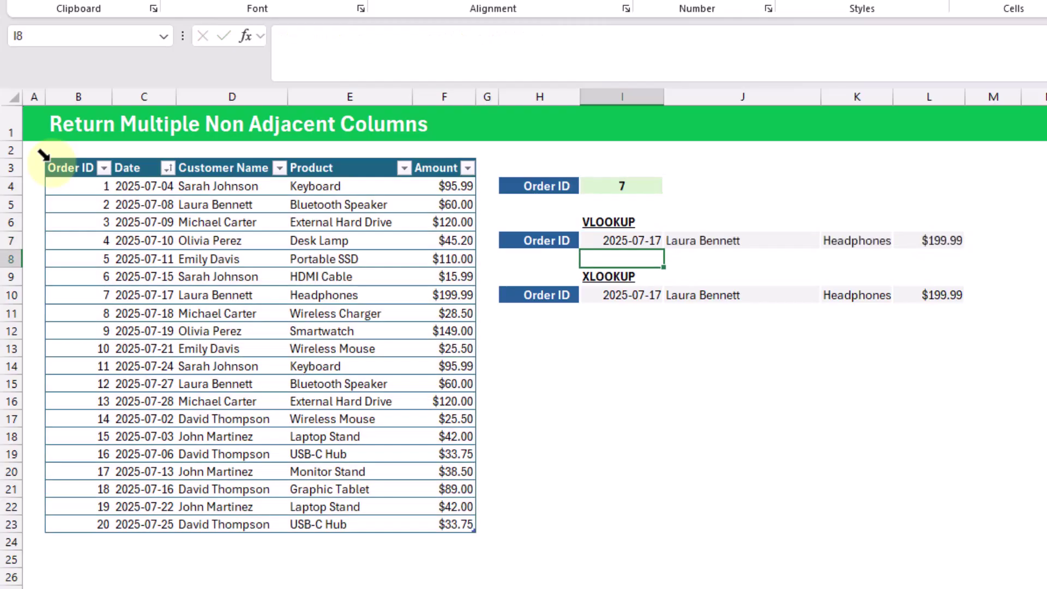
{"action": "key", "text": "Up"}
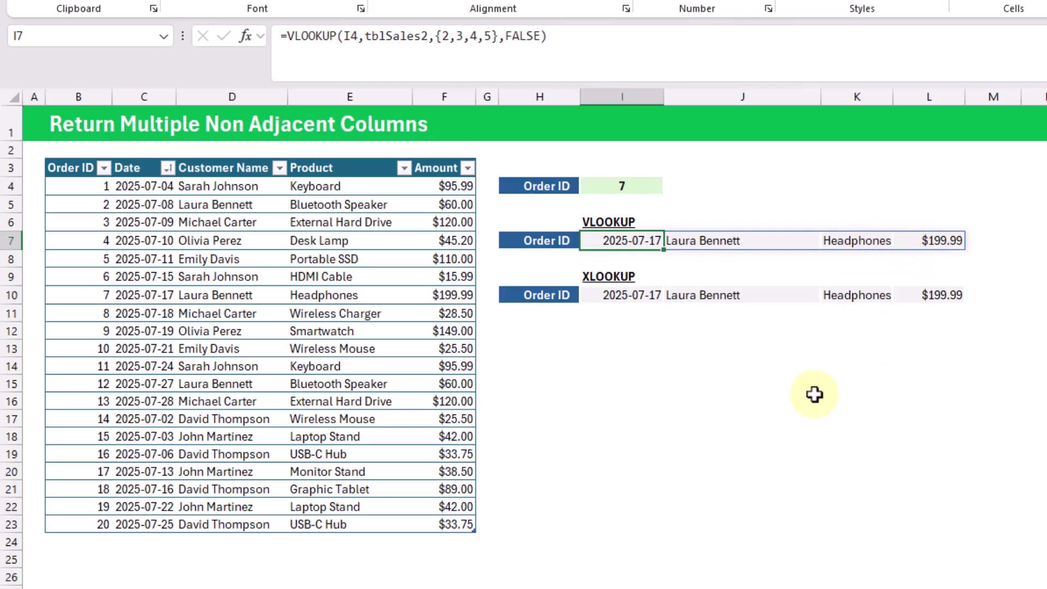
Examine the sales table's adjacent data columns C to F, and the non-adjacent Date, Product and Amount columns
{"action": "left_click_drag", "start_coordinate": [156, 189], "coordinate": [464, 526]}
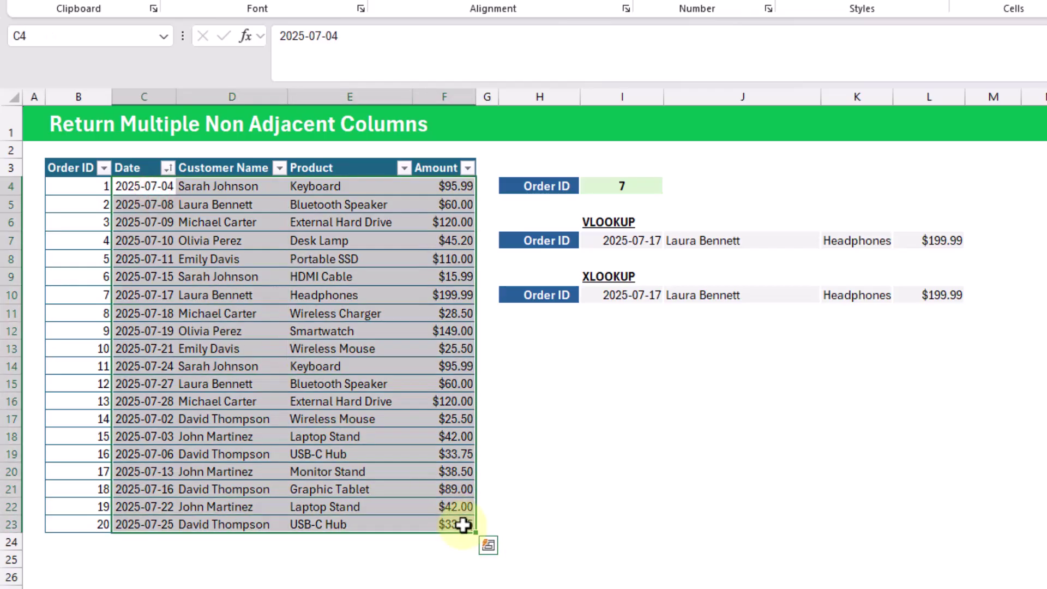
{"action": "left_click", "coordinate": [157, 192]}
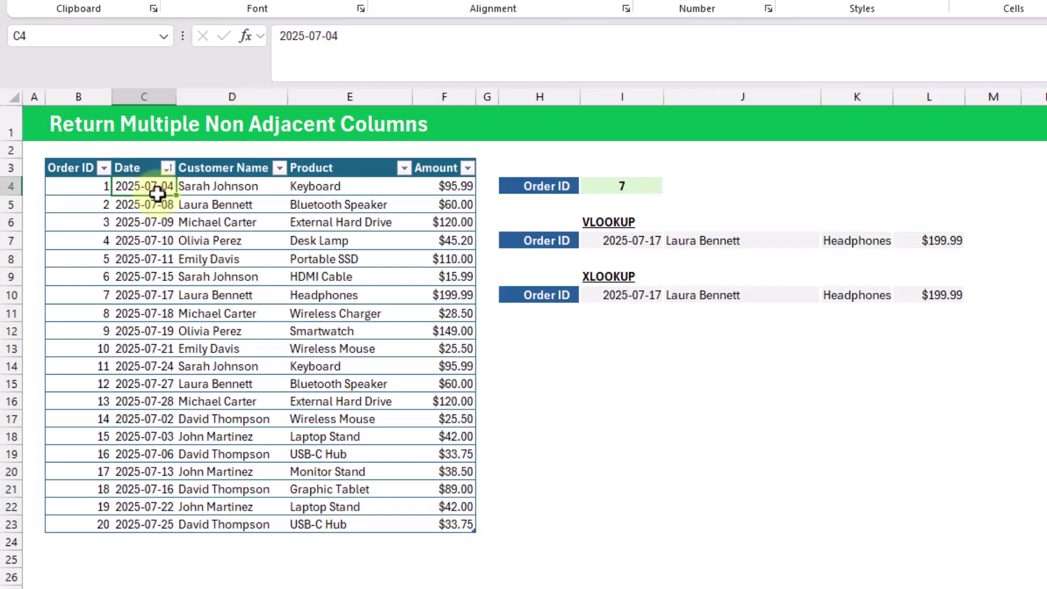
{"action": "left_click", "coordinate": [350, 189]}
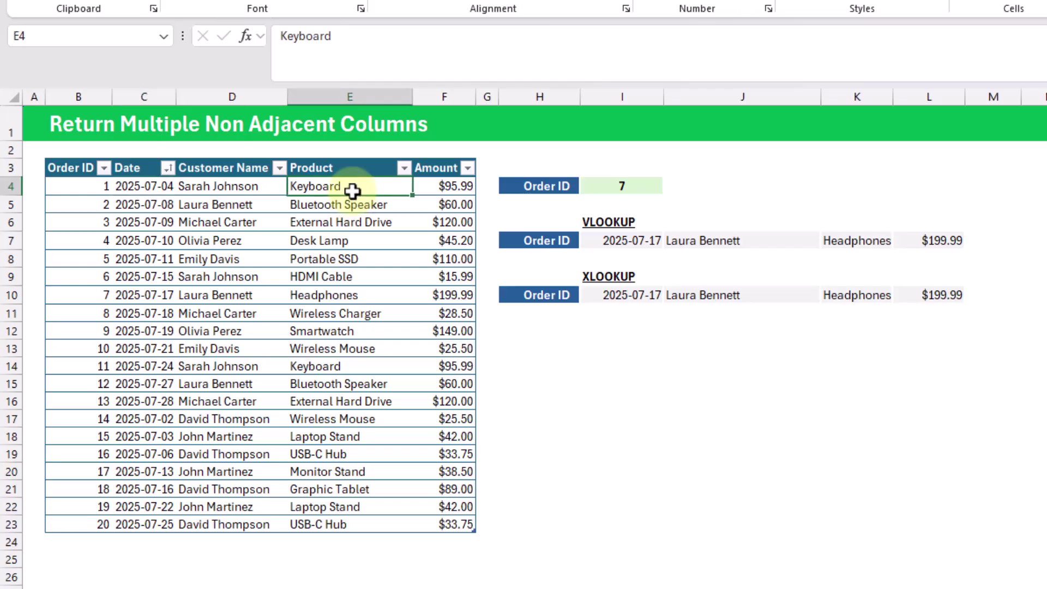
{"action": "left_click", "coordinate": [444, 187]}
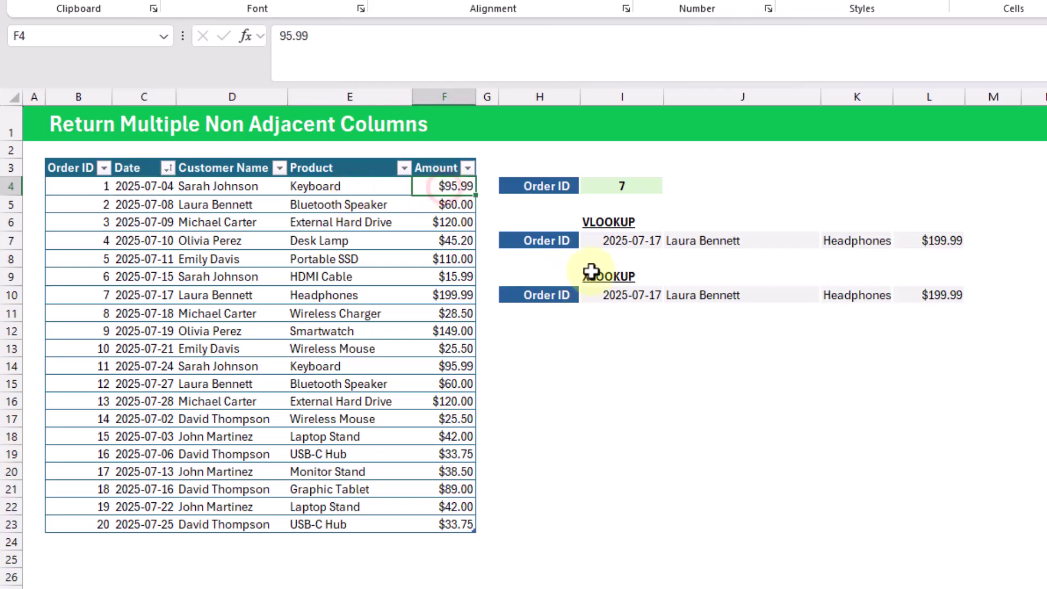
Remove column 3 from the I7 VLOOKUP's column index array, making it {2,4,5} to return only date, product and amount
{"action": "left_click", "coordinate": [615, 241]}
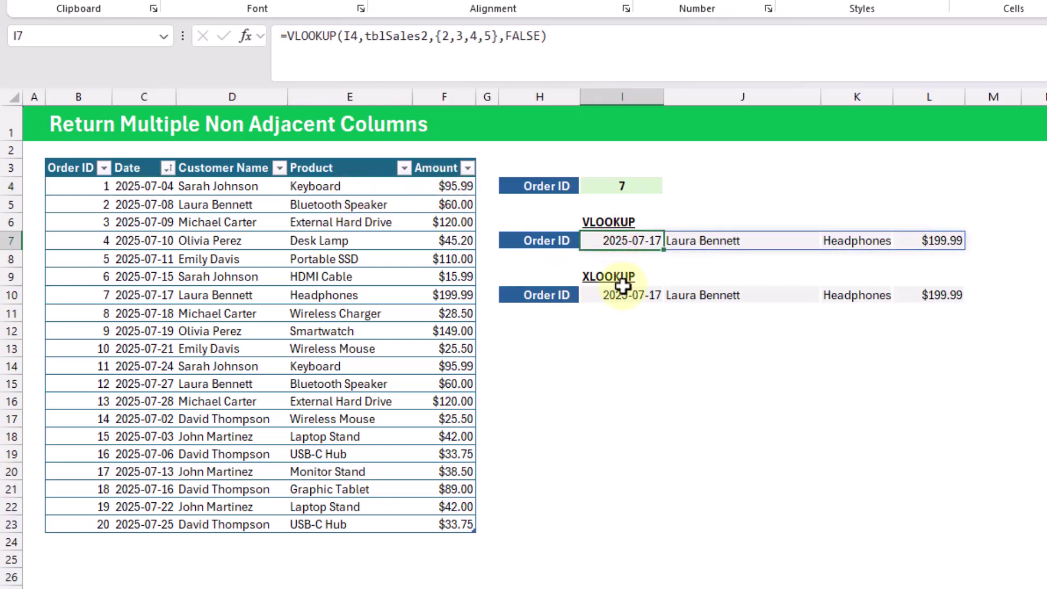
{"action": "left_click", "coordinate": [475, 36]}
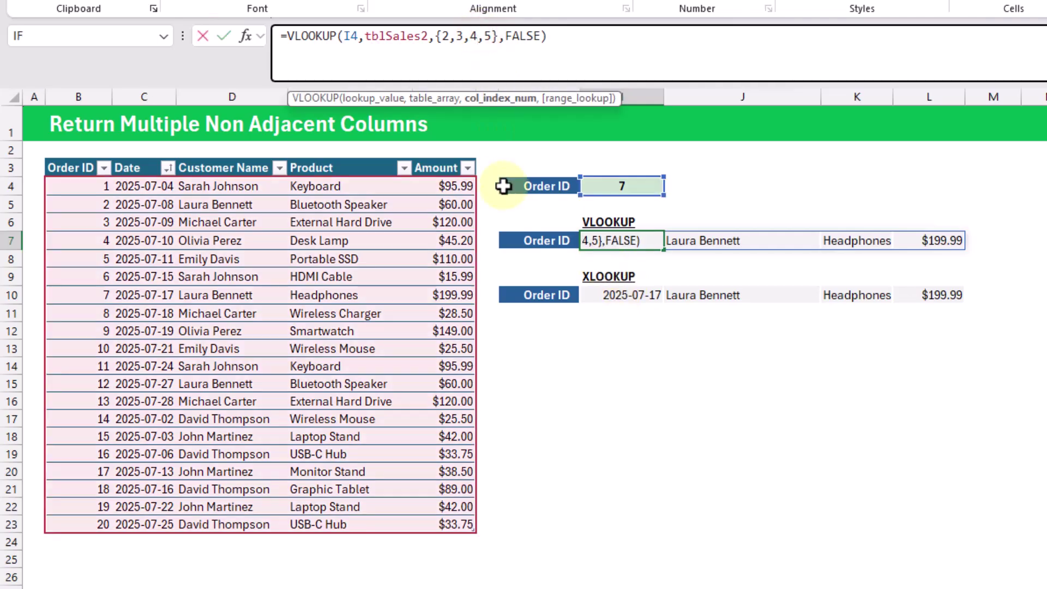
{"action": "key", "text": "Left"}
{"action": "key", "text": "Left"}
{"action": "key", "text": "BackSpace"}
{"action": "key", "text": "BackSpace"}
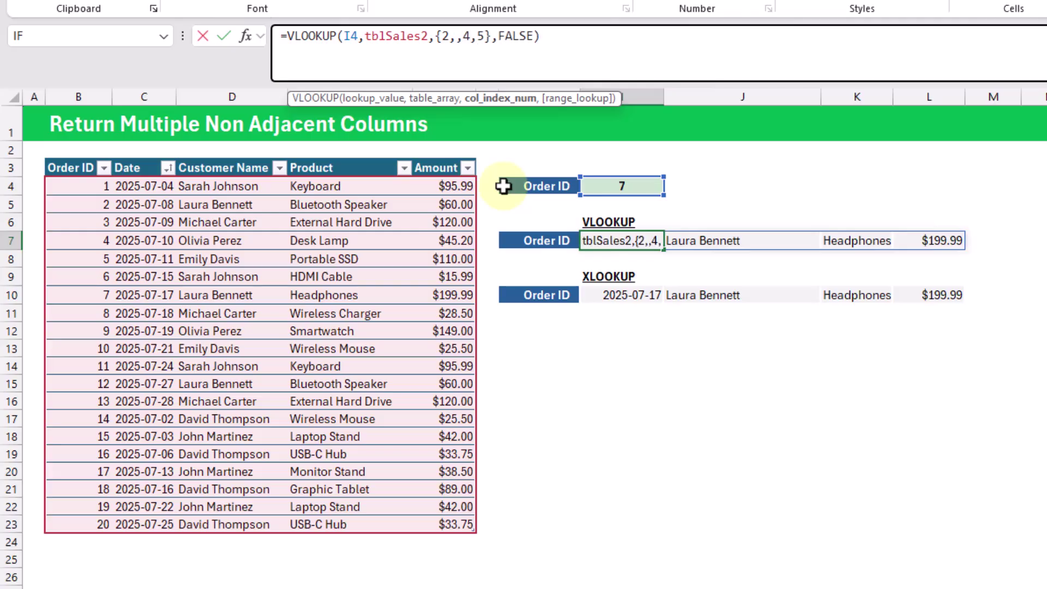
{"action": "key", "text": "ctrl+Return"}
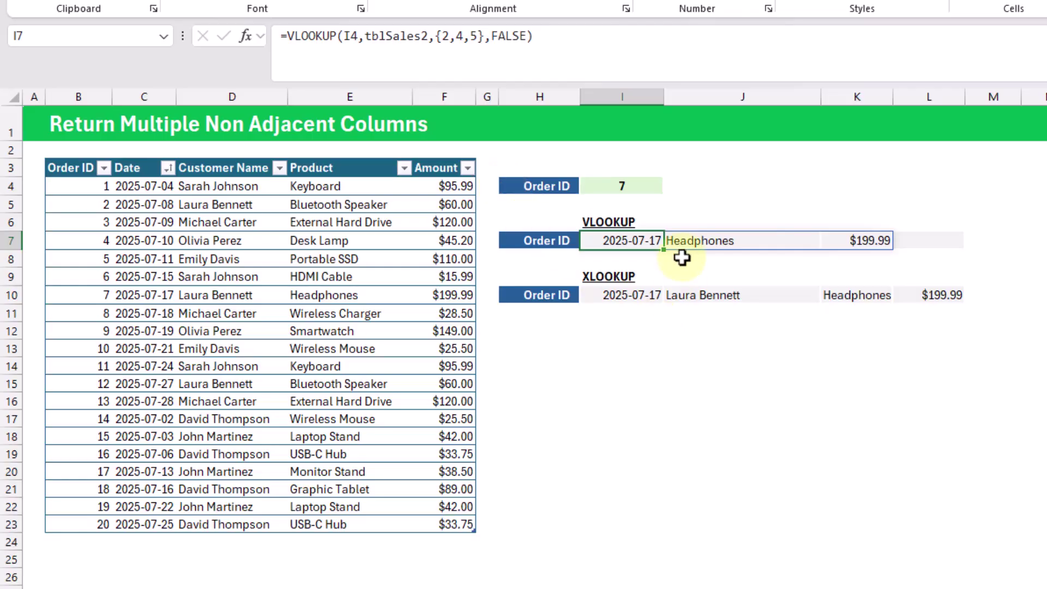
Check the date, product and amount cells spilled by the VLOOKUP across I7:K7
{"action": "left_click", "coordinate": [706, 242]}
{"action": "left_click", "coordinate": [839, 240]}
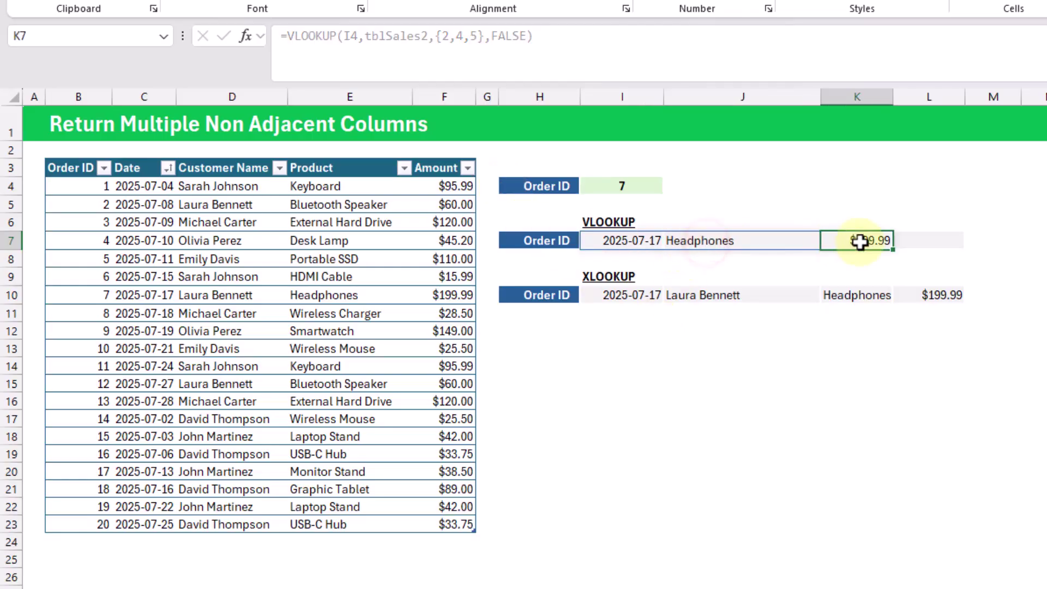
{"action": "key", "text": "Left"}
{"action": "key", "text": "Left"}
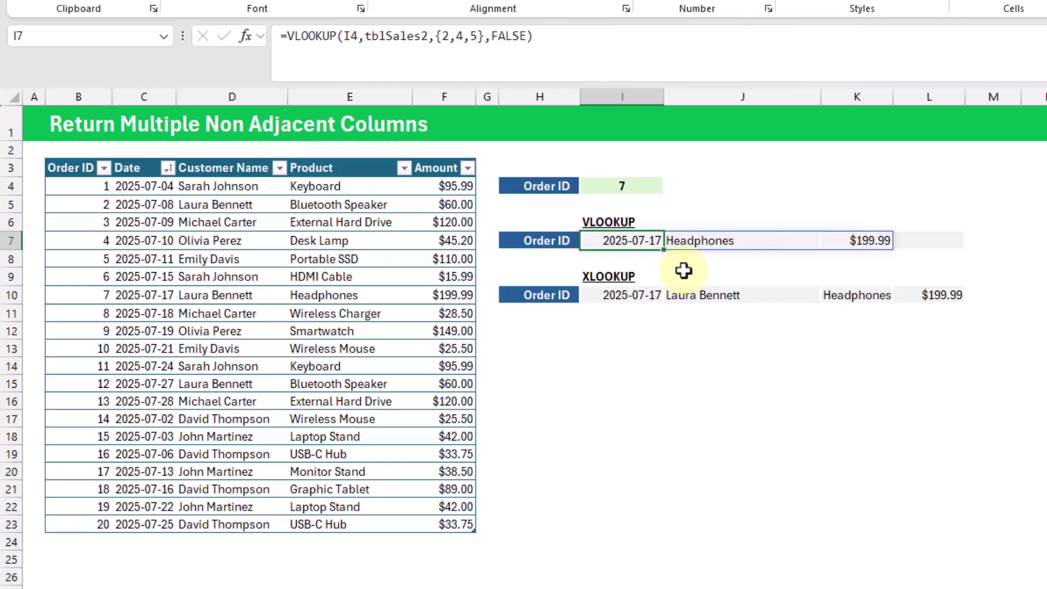
Insert CHOOSECOLS( before the return array tblSales2[[Date]:[Amount]] in the I10 XLOOKUP formula
{"action": "left_click", "coordinate": [612, 293]}
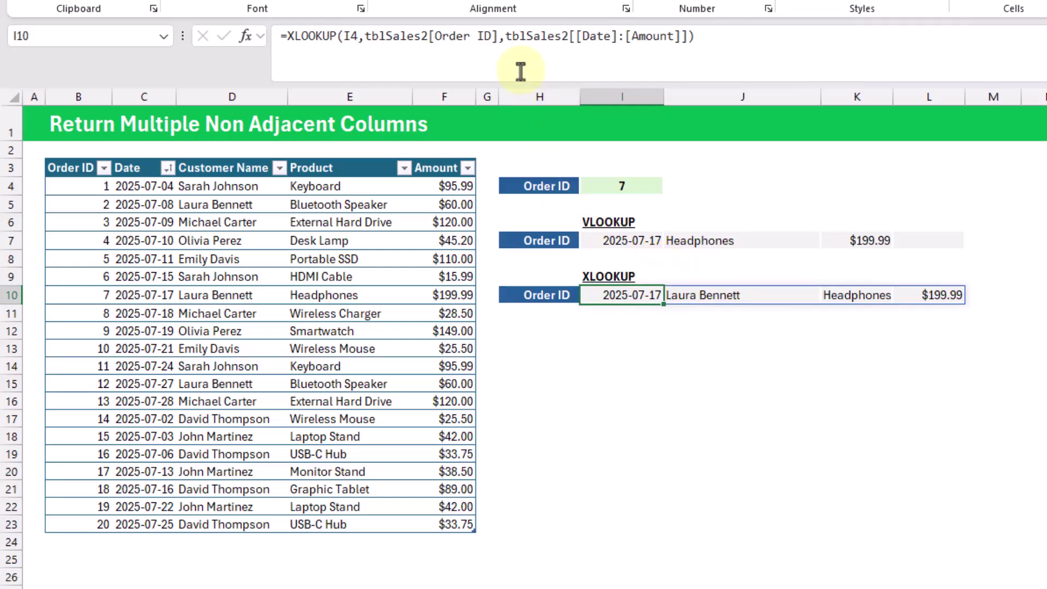
{"action": "left_click", "coordinate": [505, 37]}
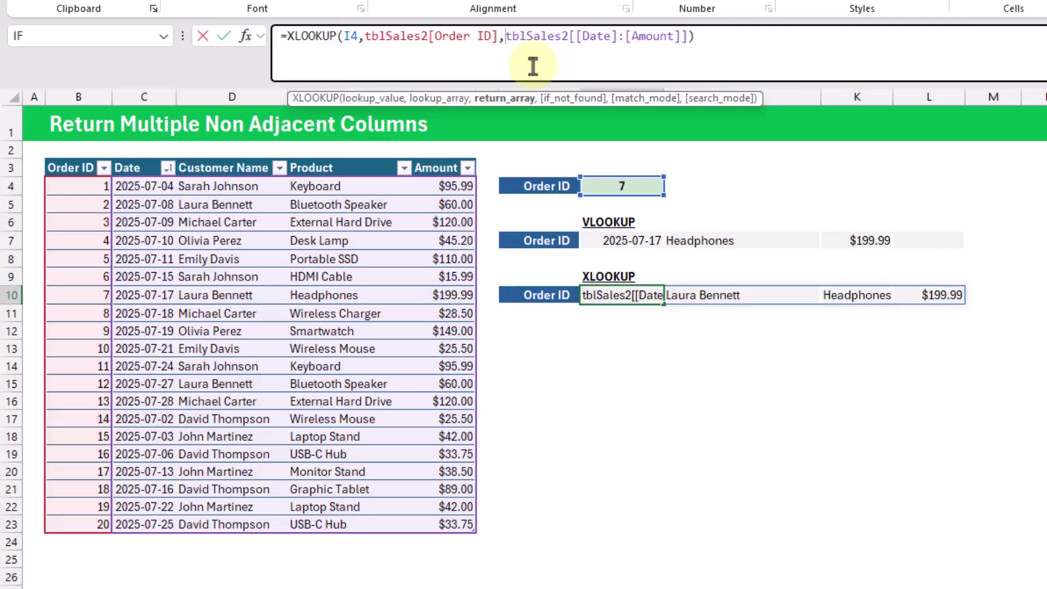
{"action": "type", "text": "cho"}
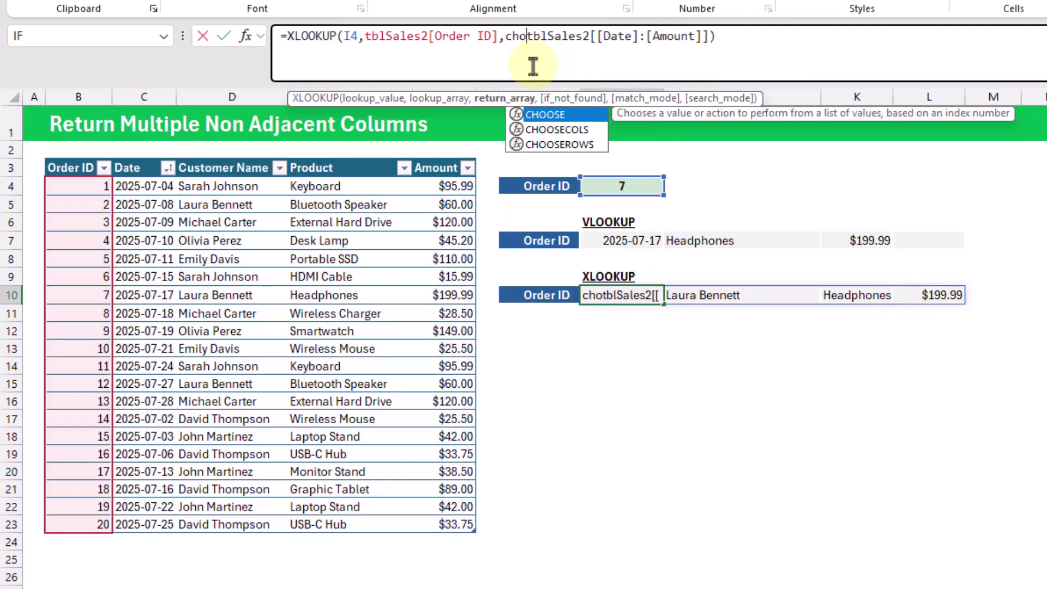
{"action": "key", "text": "Down"}
{"action": "key", "text": "Tab"}
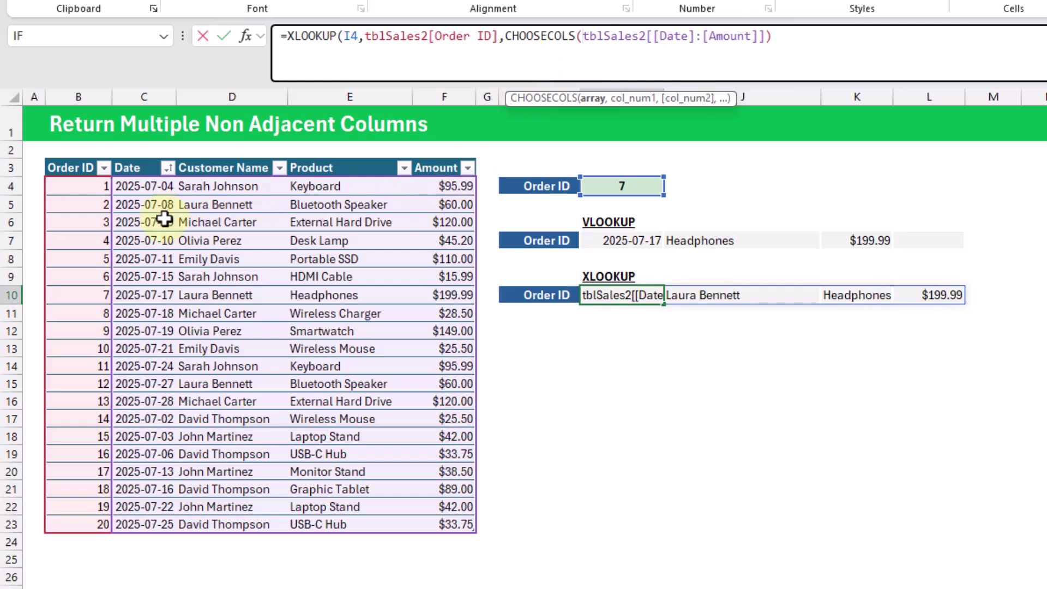
Complete CHOOSECOLS in I10 with column numbers 1,3,4 to return date, product and amount, and compare the formula with the I7 VLOOKUP
{"action": "left_click", "coordinate": [764, 36]}
{"action": "type", "text": ","}
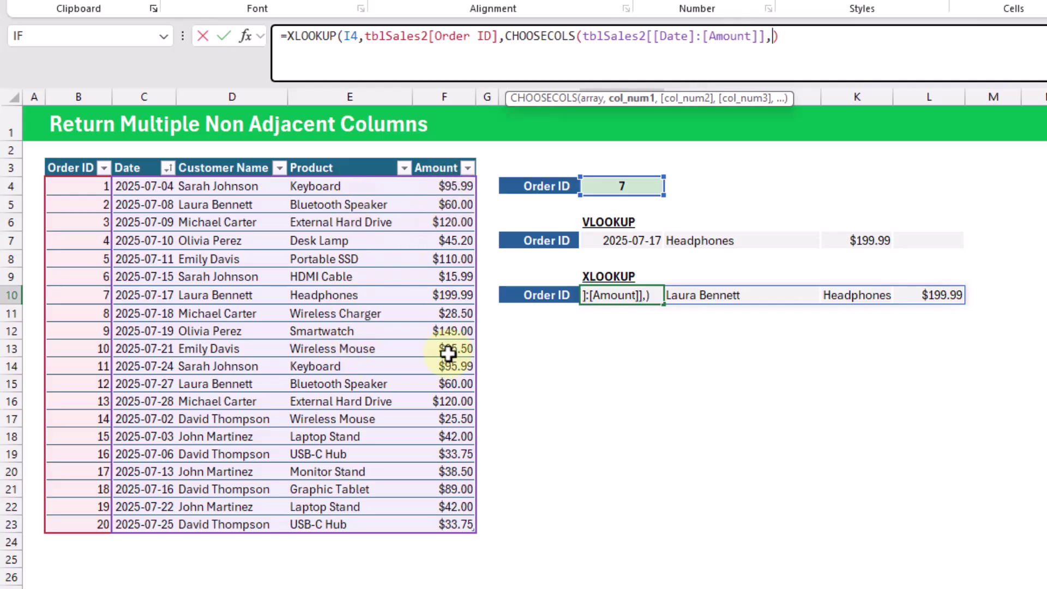
{"action": "type", "text": "1,3,4"}
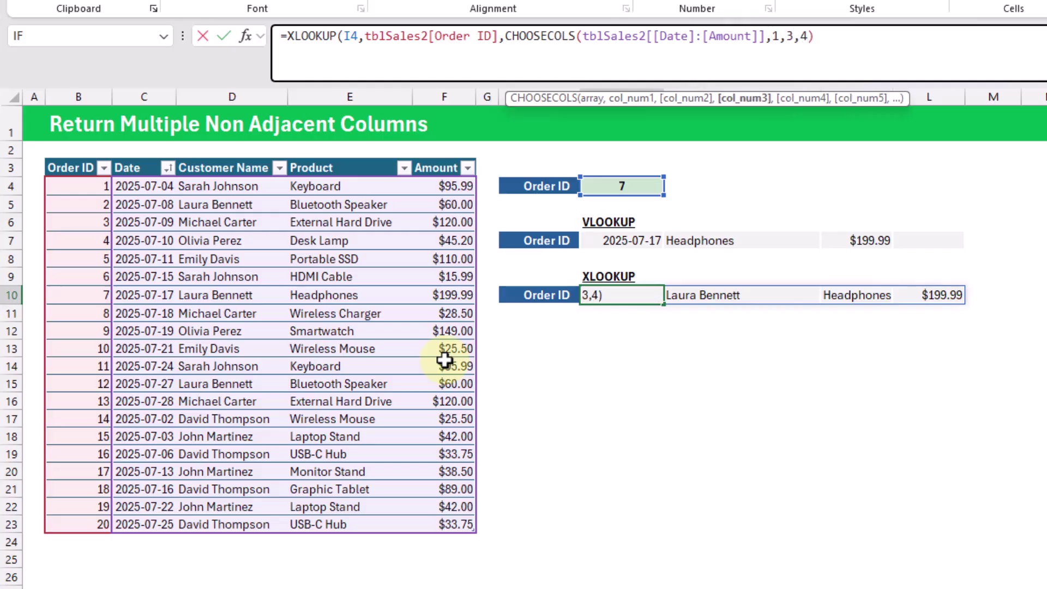
{"action": "type", "text": "))"}
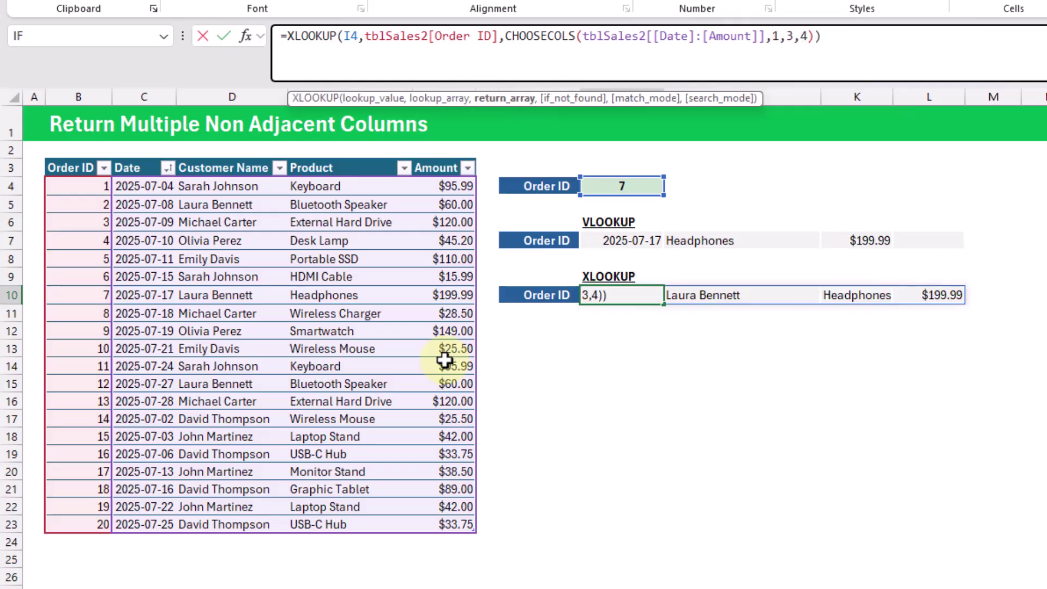
{"action": "key", "text": "Return"}
{"action": "key", "text": "Up"}
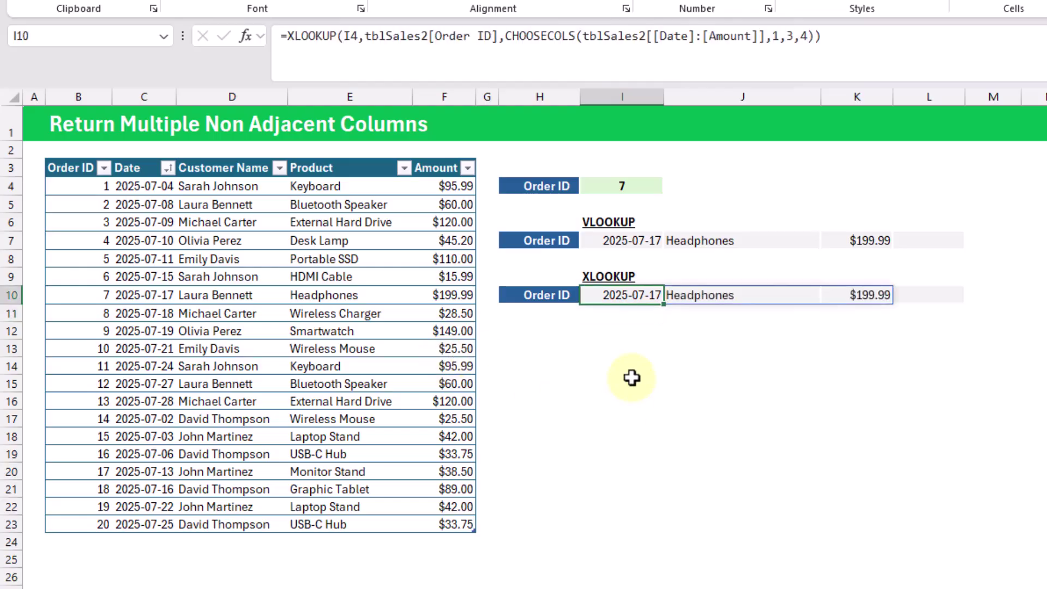
{"action": "left_click", "coordinate": [614, 238]}
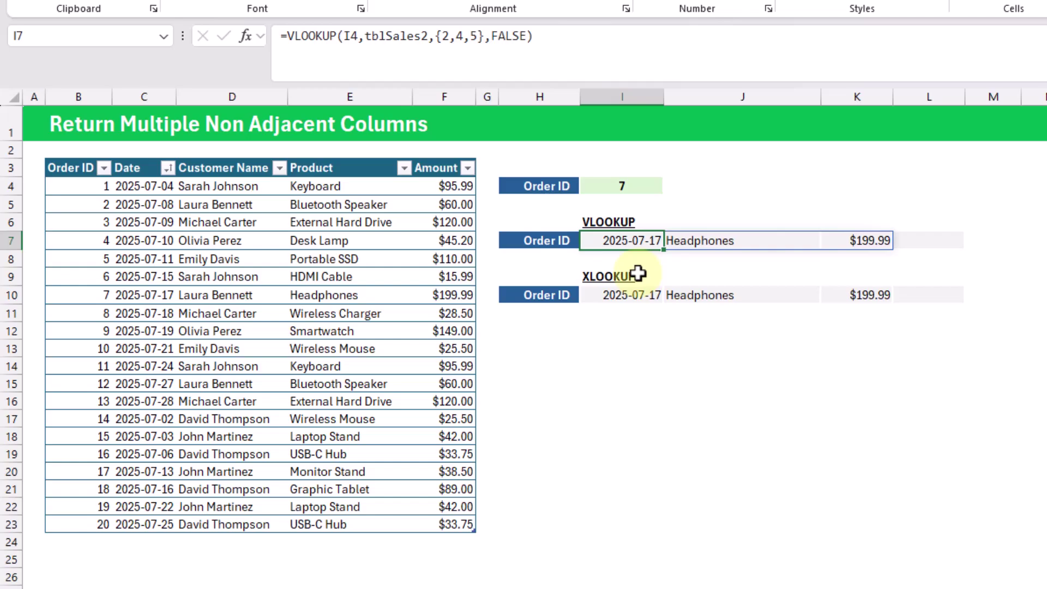
{"action": "left_click", "coordinate": [621, 297]}
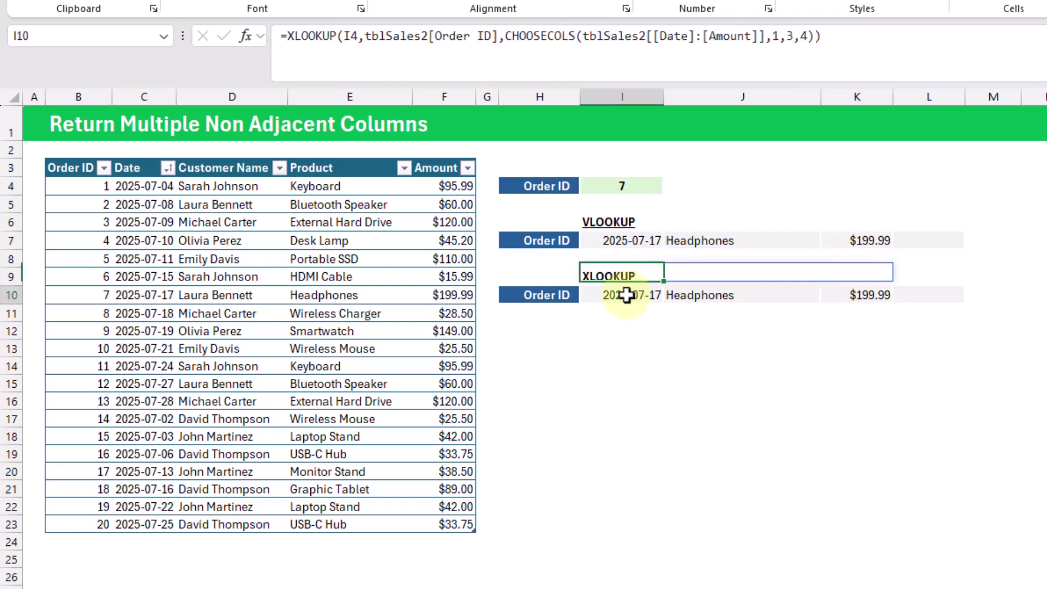